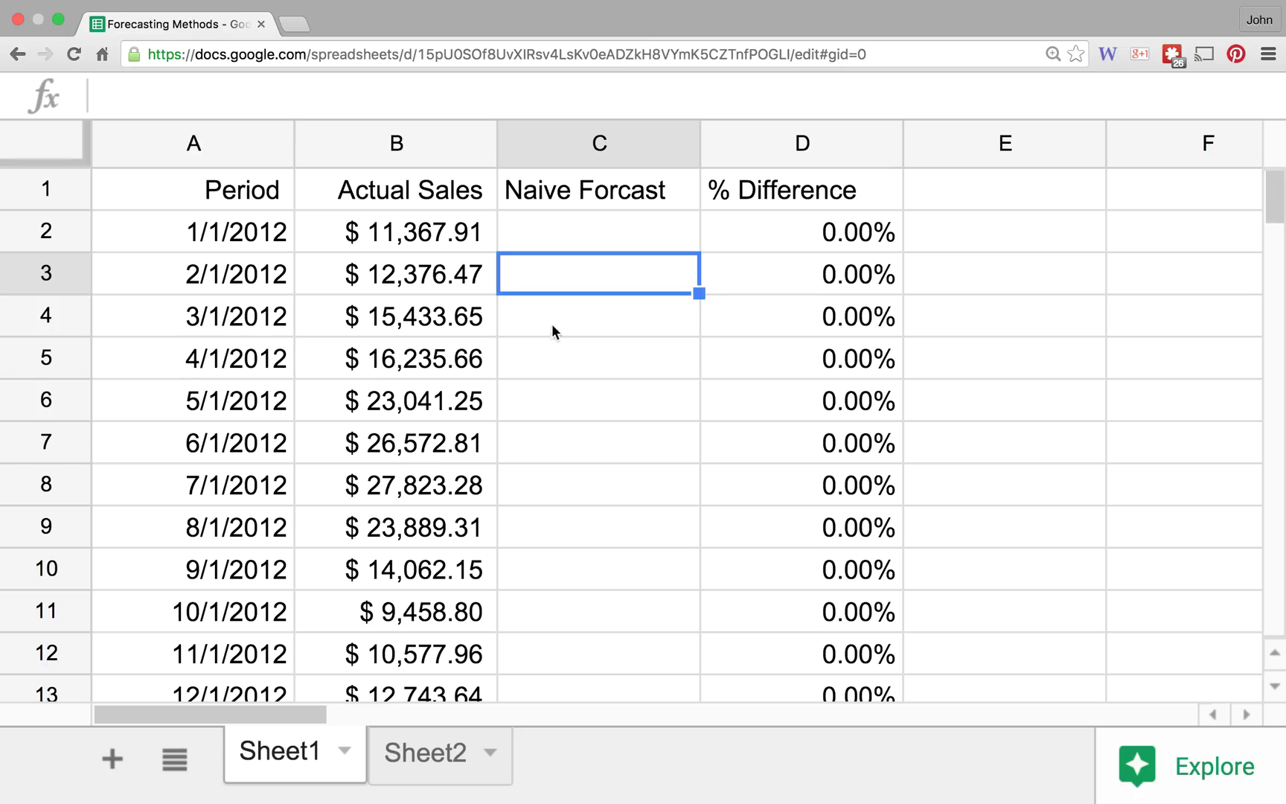
Review the 2/1/2012 and 1/1/2012 actual sales and the 2/1/2012 % Difference formula
click(402, 285)
click(562, 278)
click(419, 224)
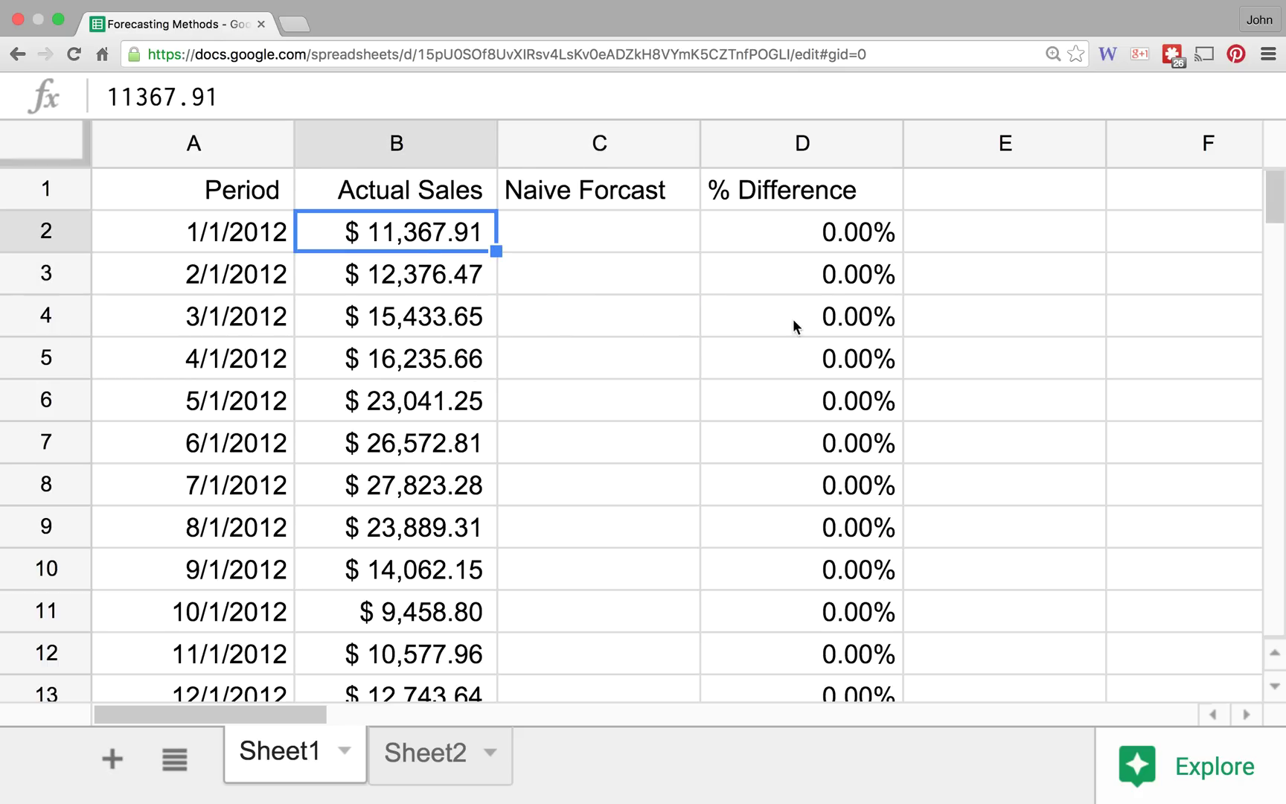
click(821, 286)
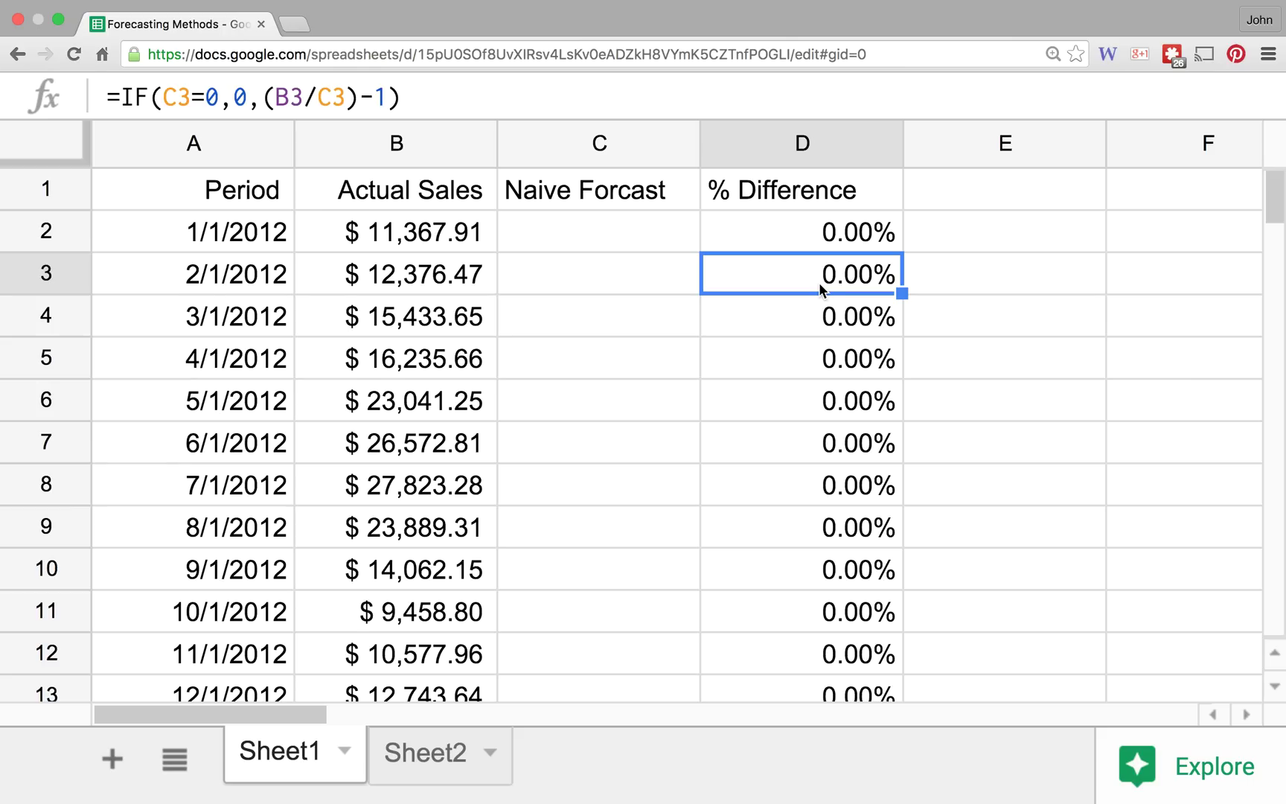
click(594, 284)
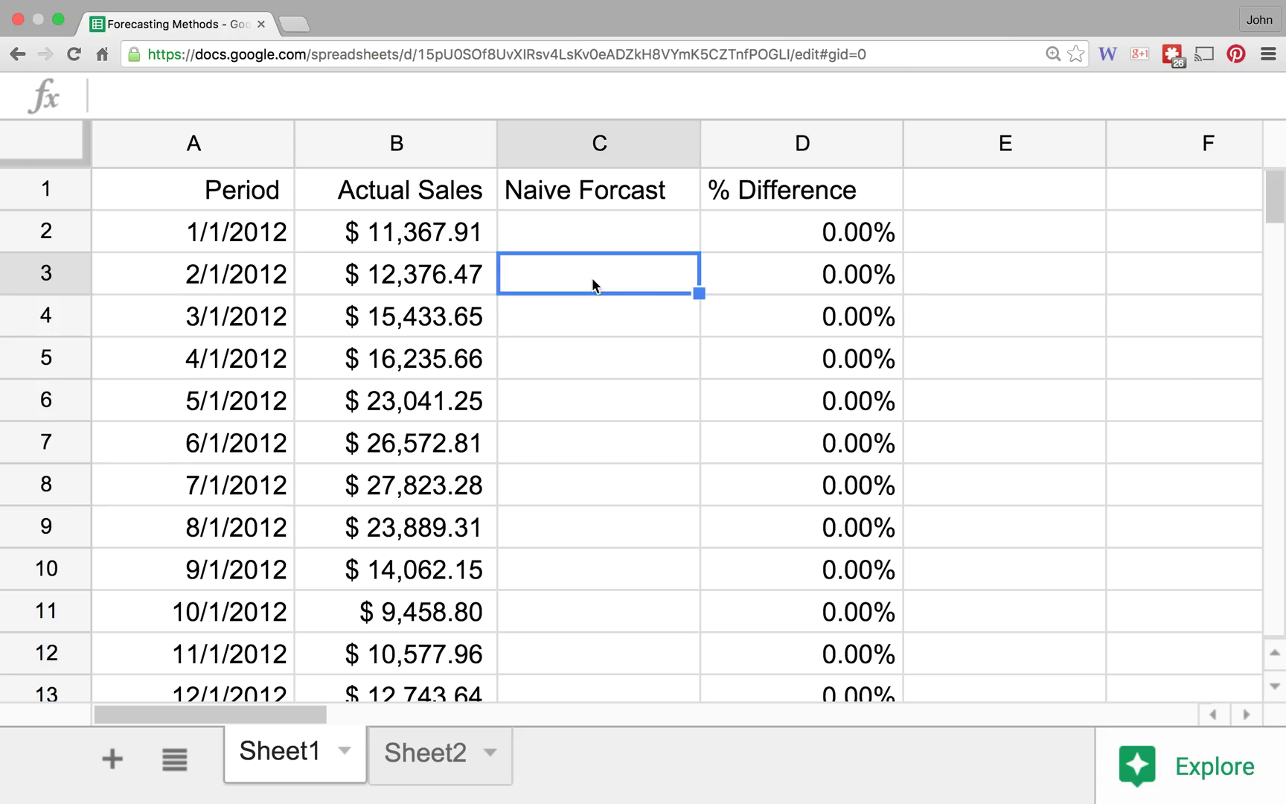
Set the 2/1/2012 Naive Forecast to =B2 ($ 11,367.91), giving an 8.87% difference
text(=)
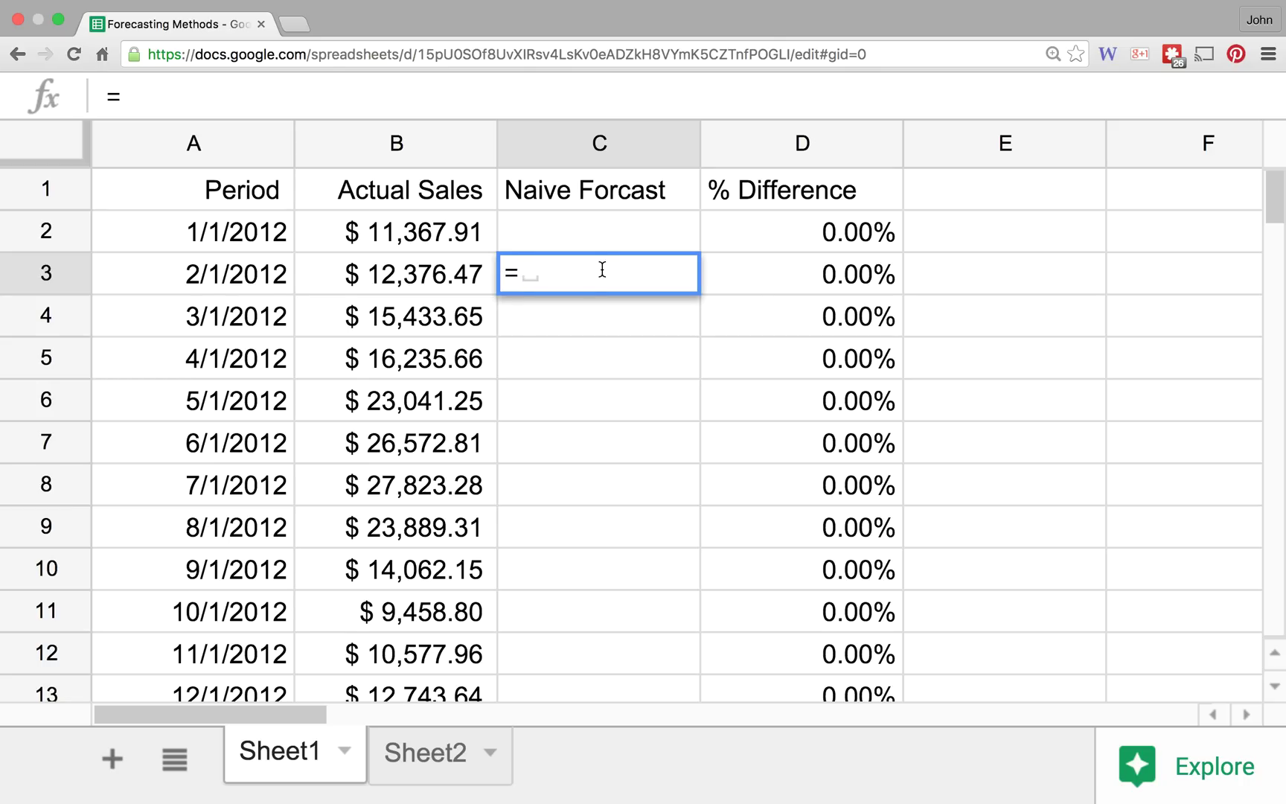
click(453, 237)
key(Return)
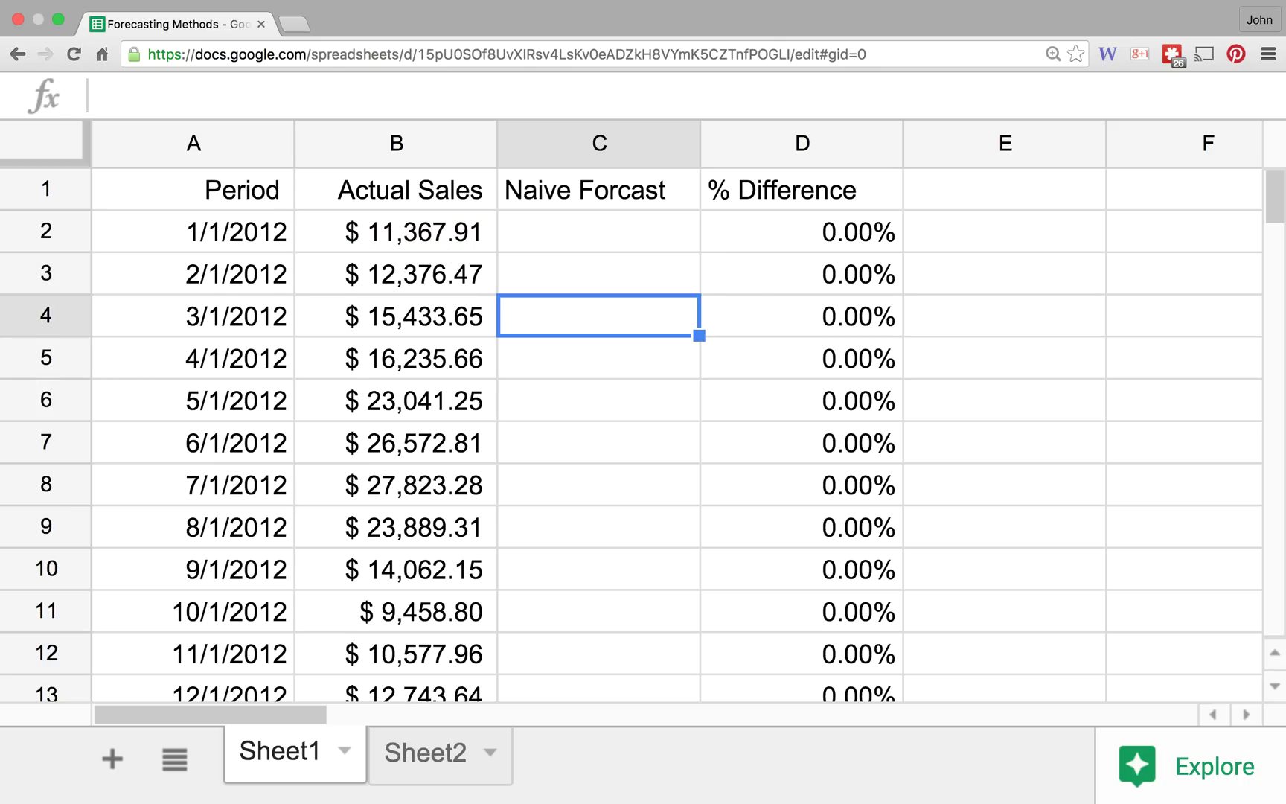
click(664, 282)
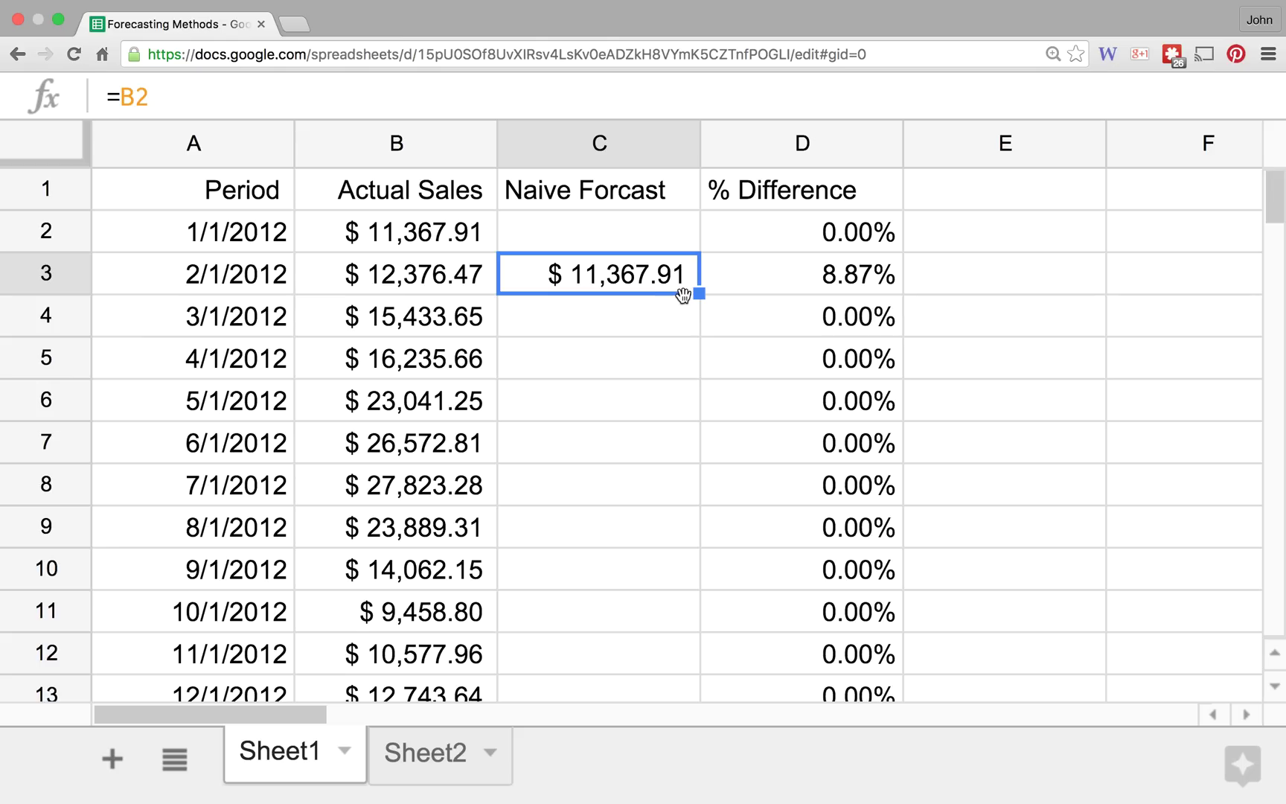
click(755, 283)
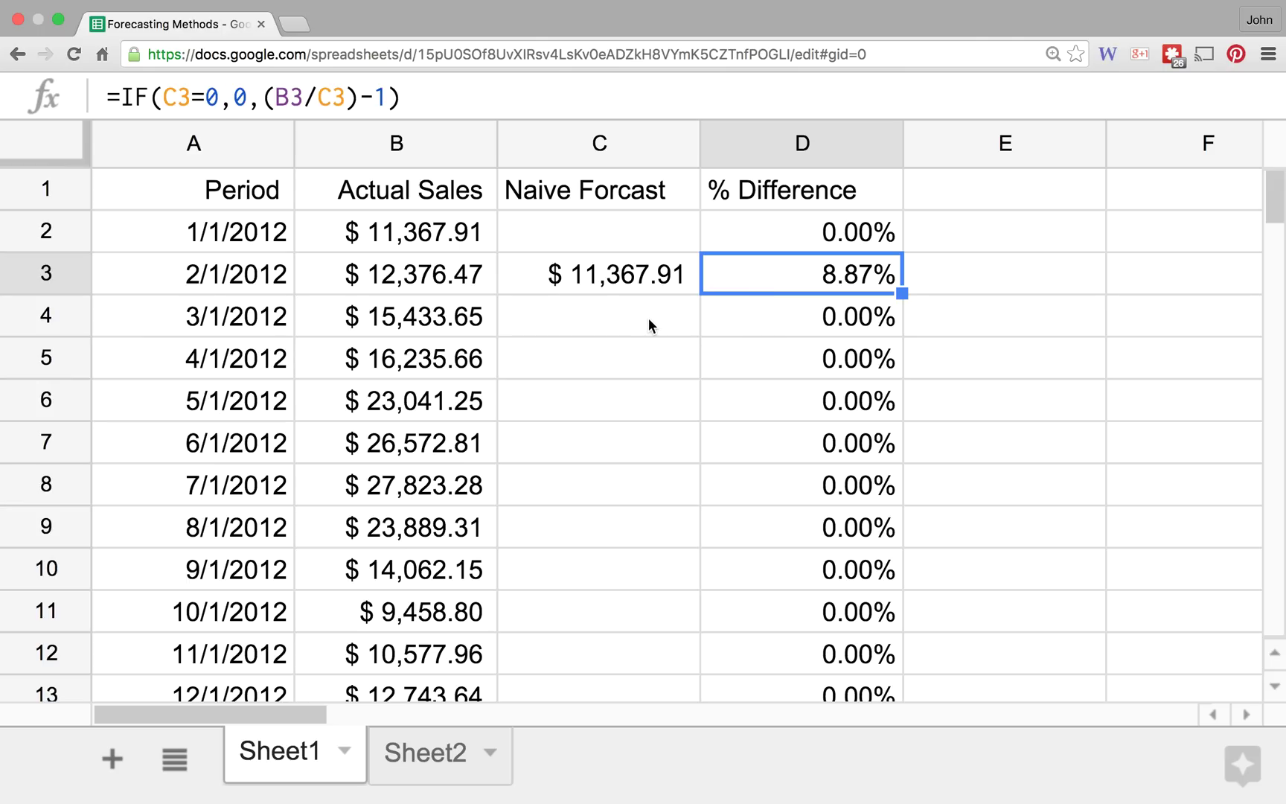
click(629, 283)
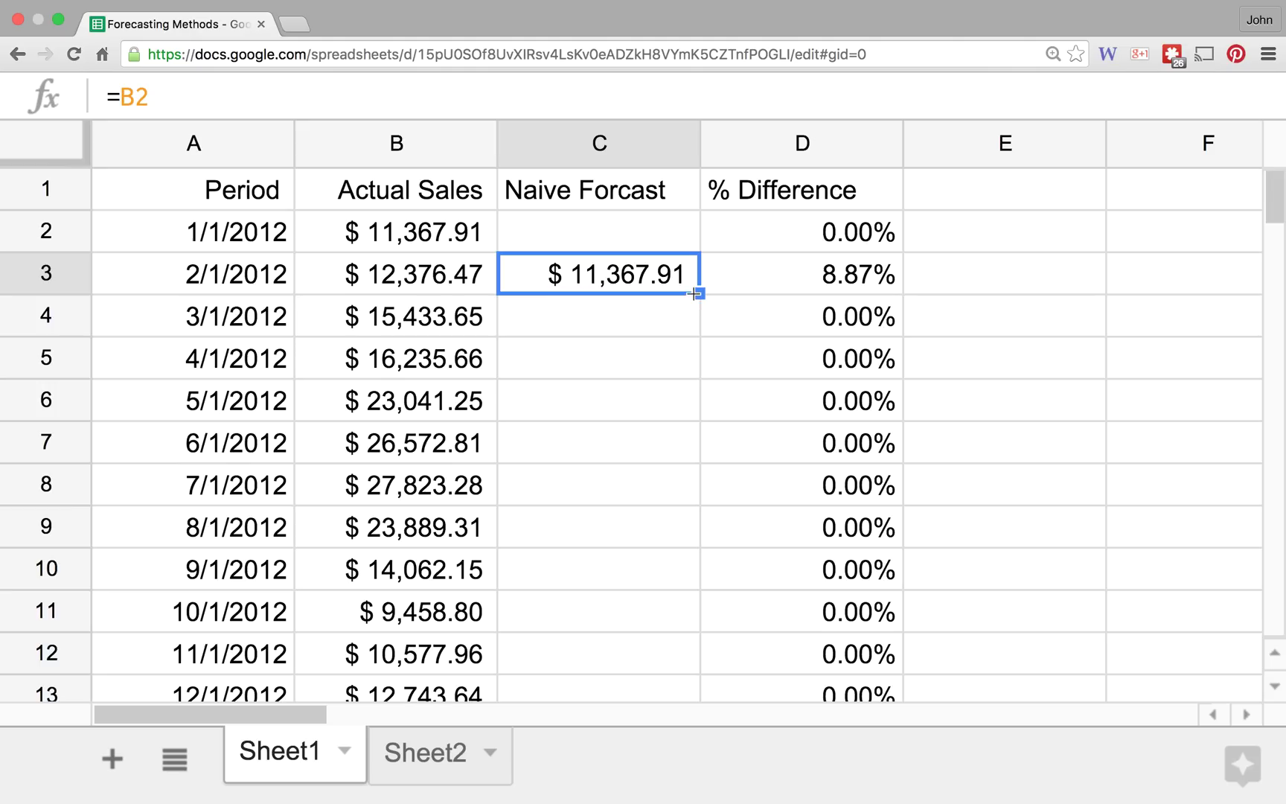
Fill the formula down to row 44 (7/1/2015) and verify the early-2012 % Difference formulas
drag(698, 294, 653, 520)
scroll(752, 505, up, 10)
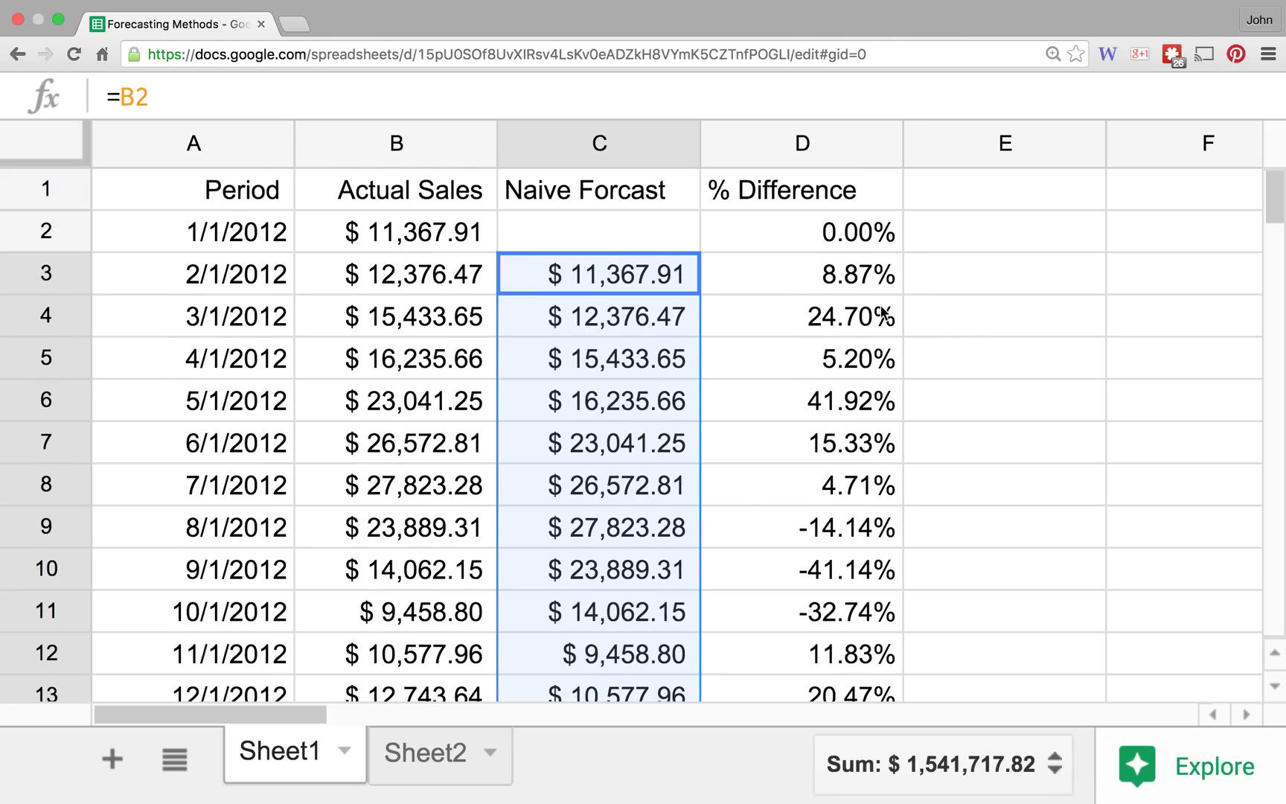
click(845, 288)
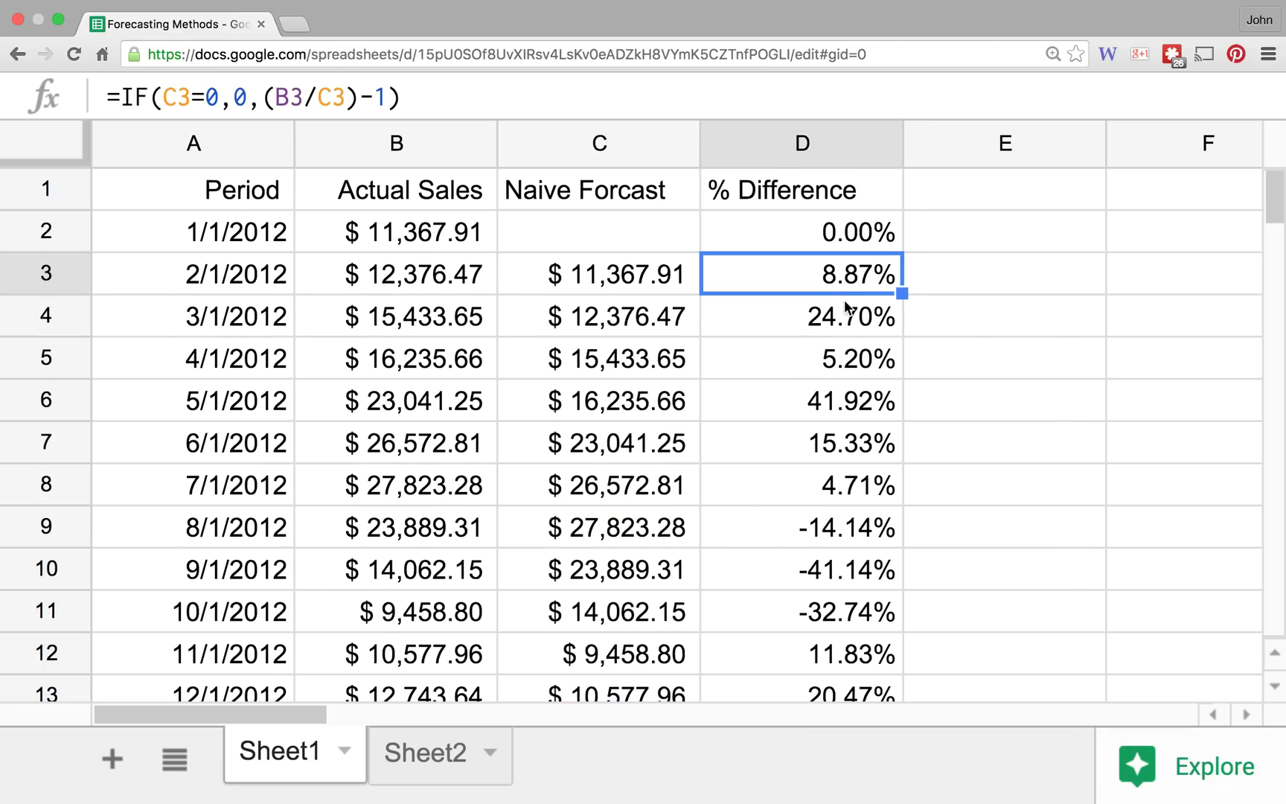
click(845, 319)
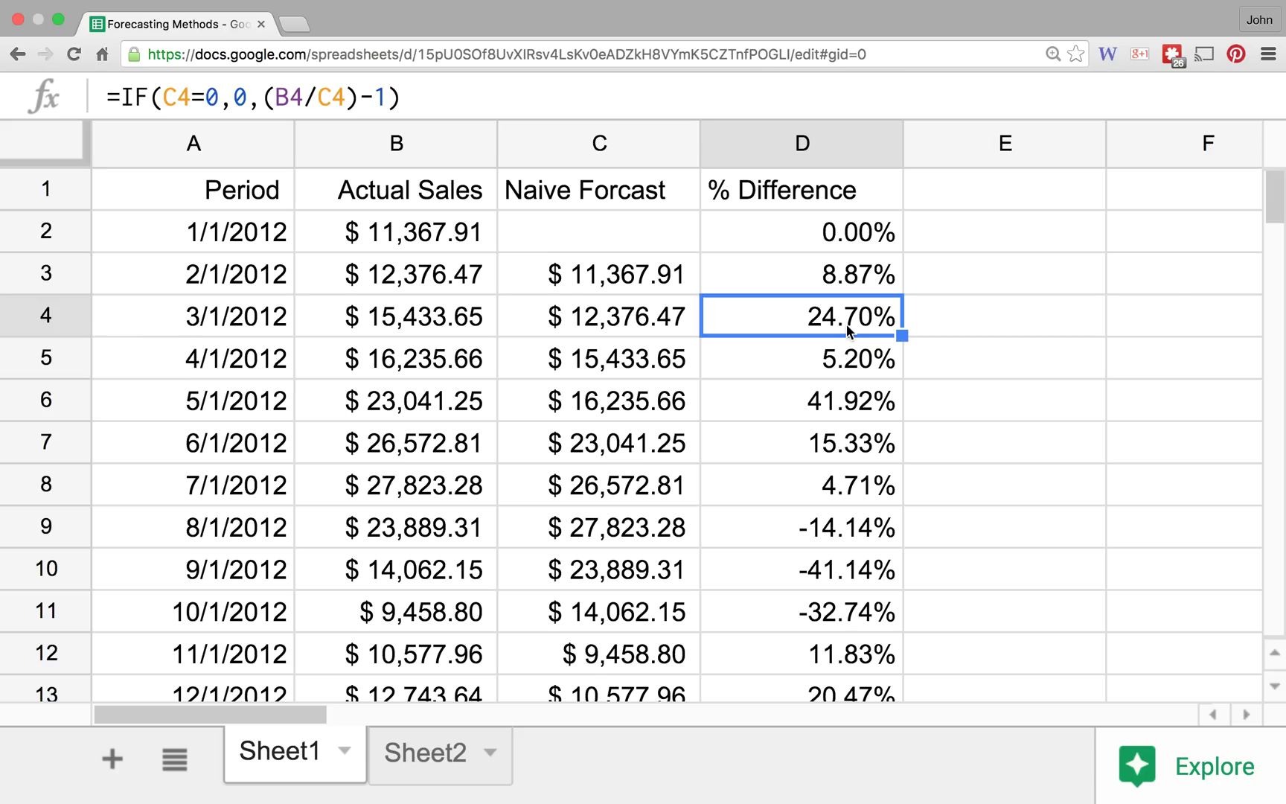
click(848, 357)
click(856, 405)
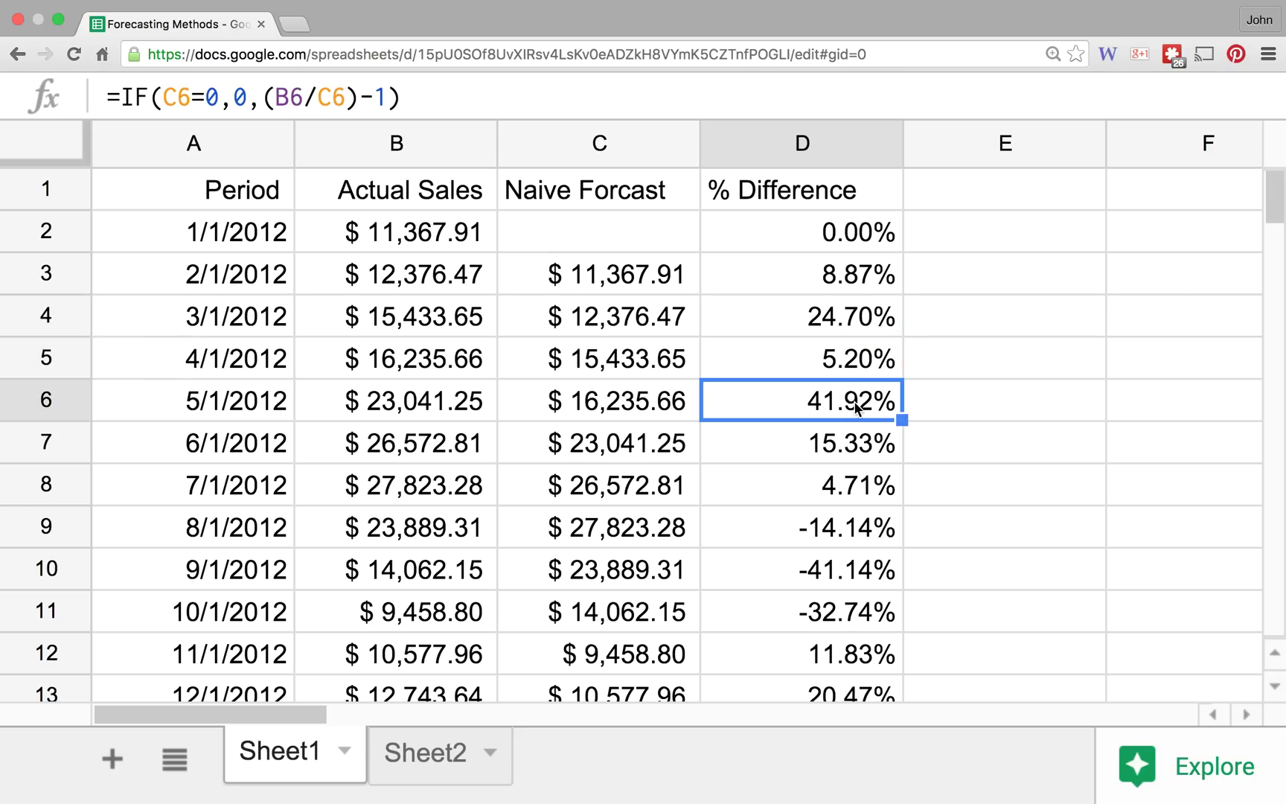
click(865, 538)
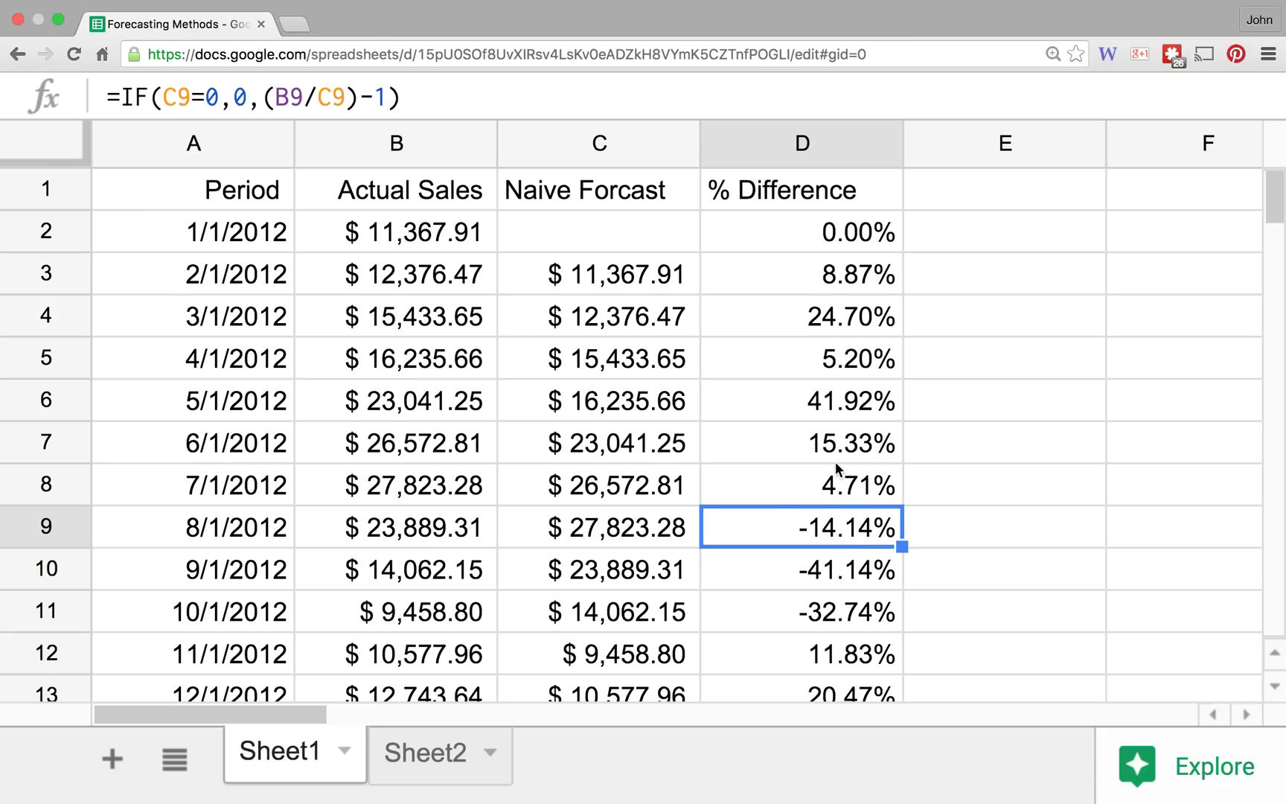
Scan the filled rows through 7/1/2015, e.g. -14.14% and 12.35%, then return to the headers
scroll(903, 458, down, 3)
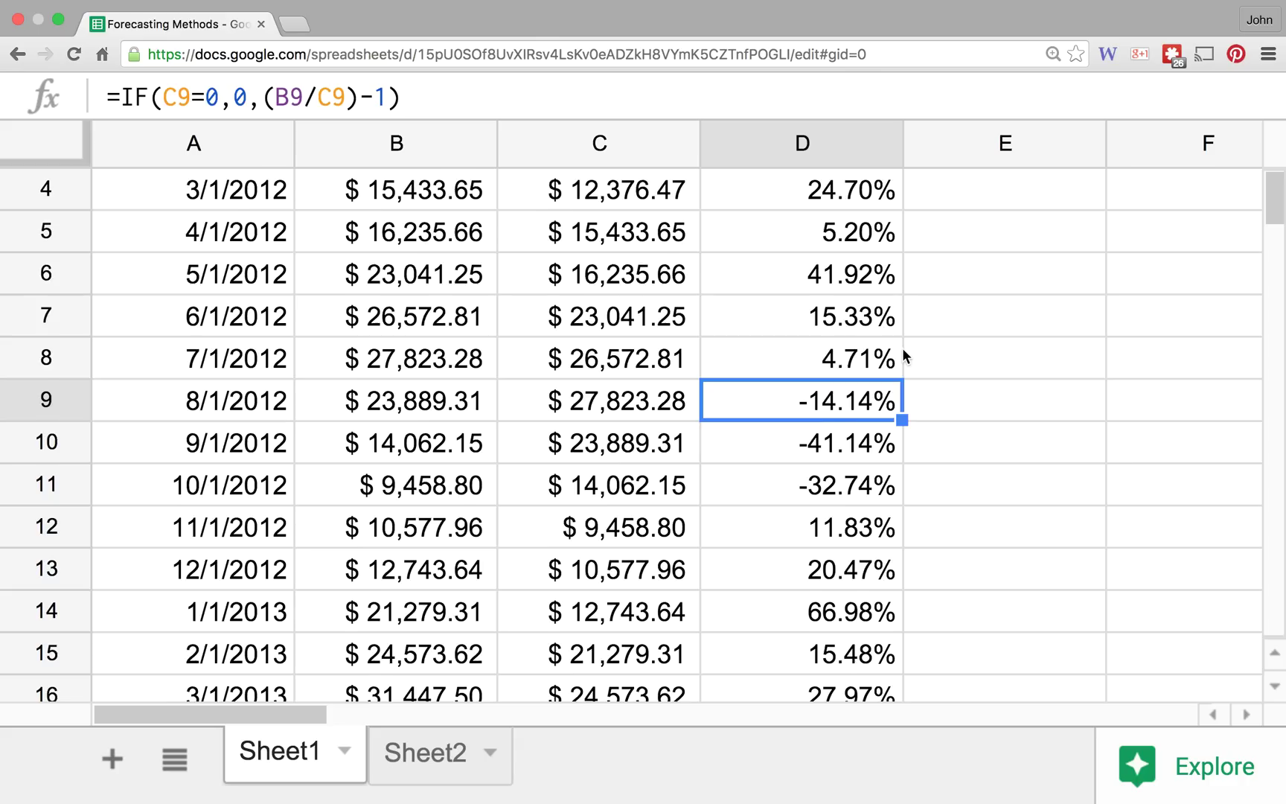
scroll(903, 347, up, 3)
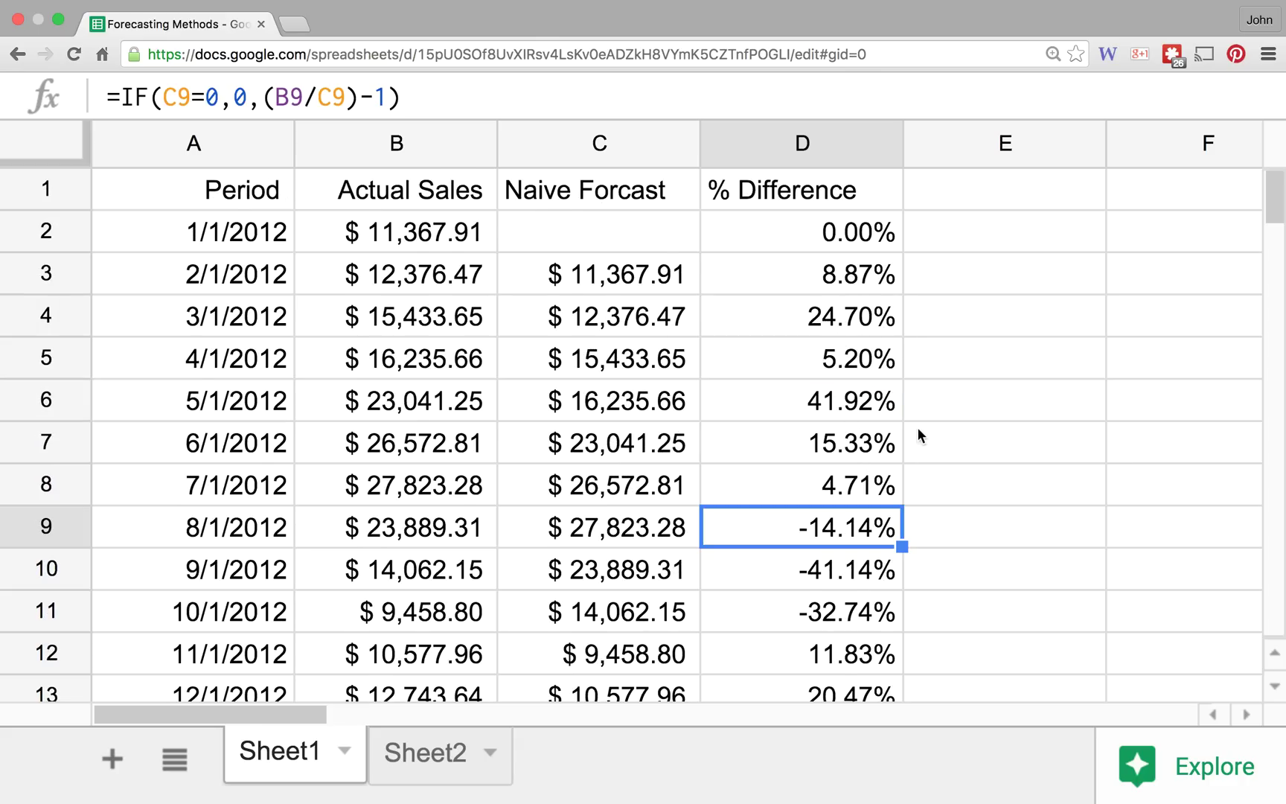
scroll(919, 434, down, 6)
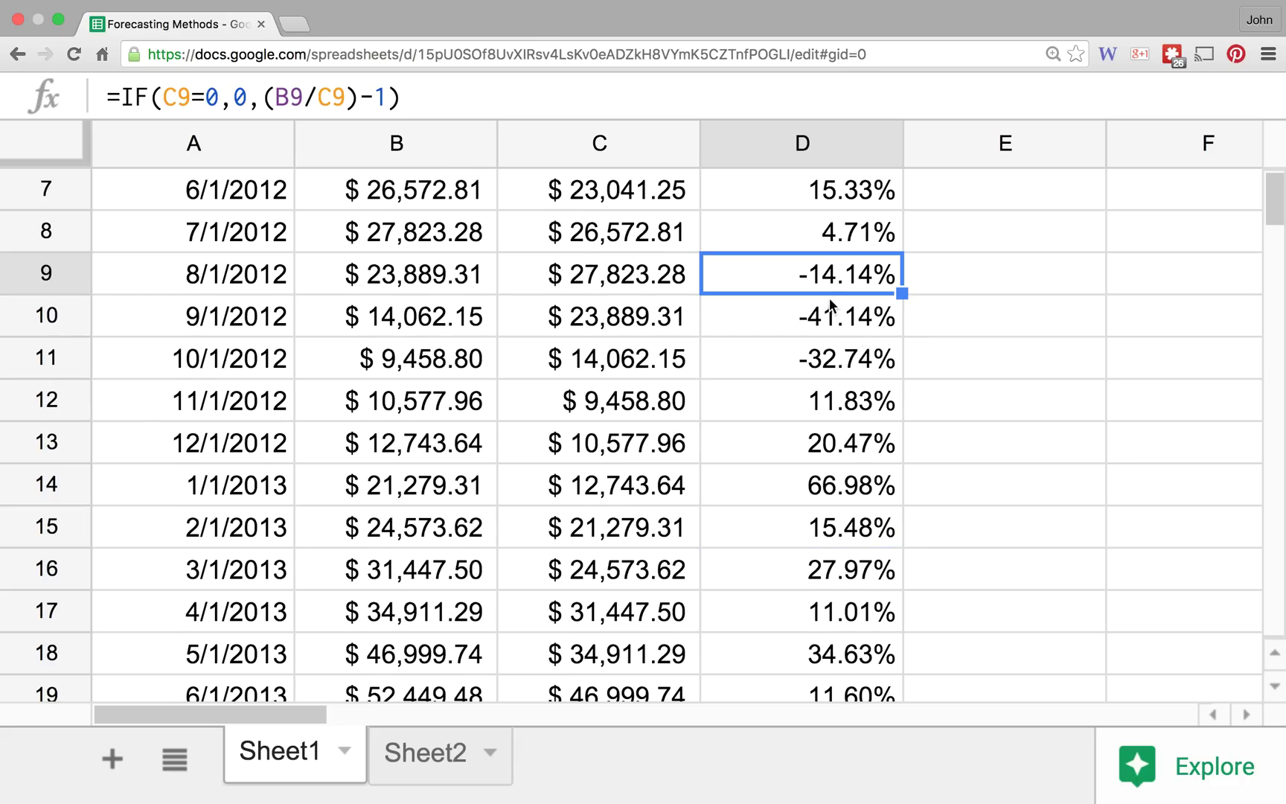
scroll(871, 376, down, 3)
scroll(871, 377, down, 3)
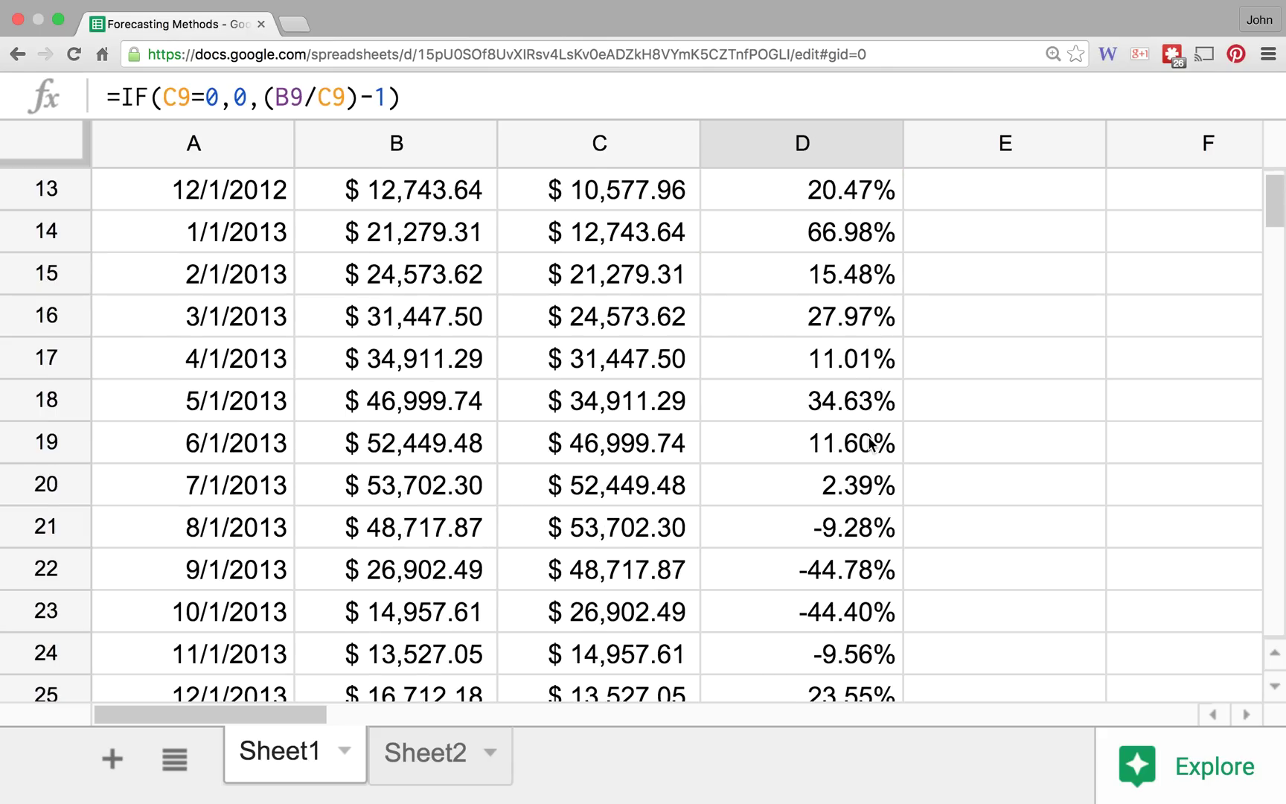
scroll(863, 369, down, 6)
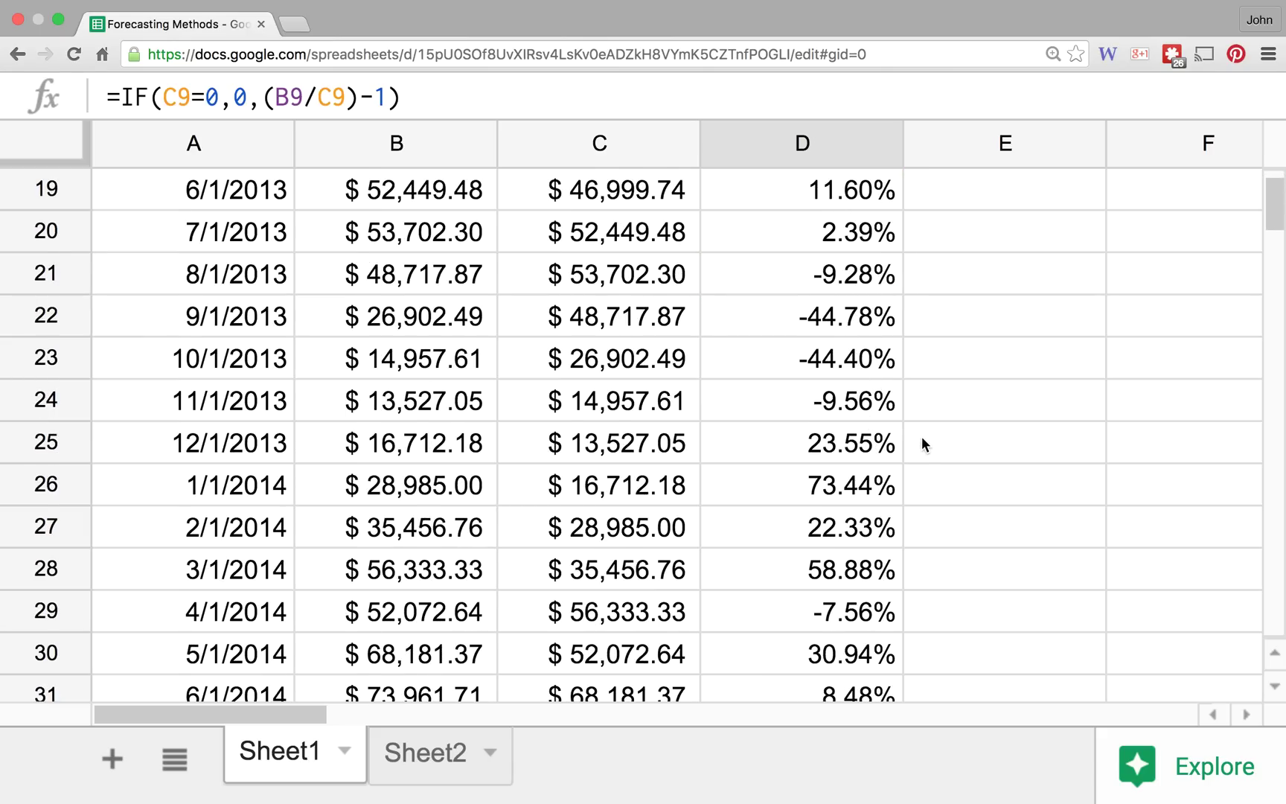
scroll(915, 437, down, 9)
scroll(906, 443, down, 9)
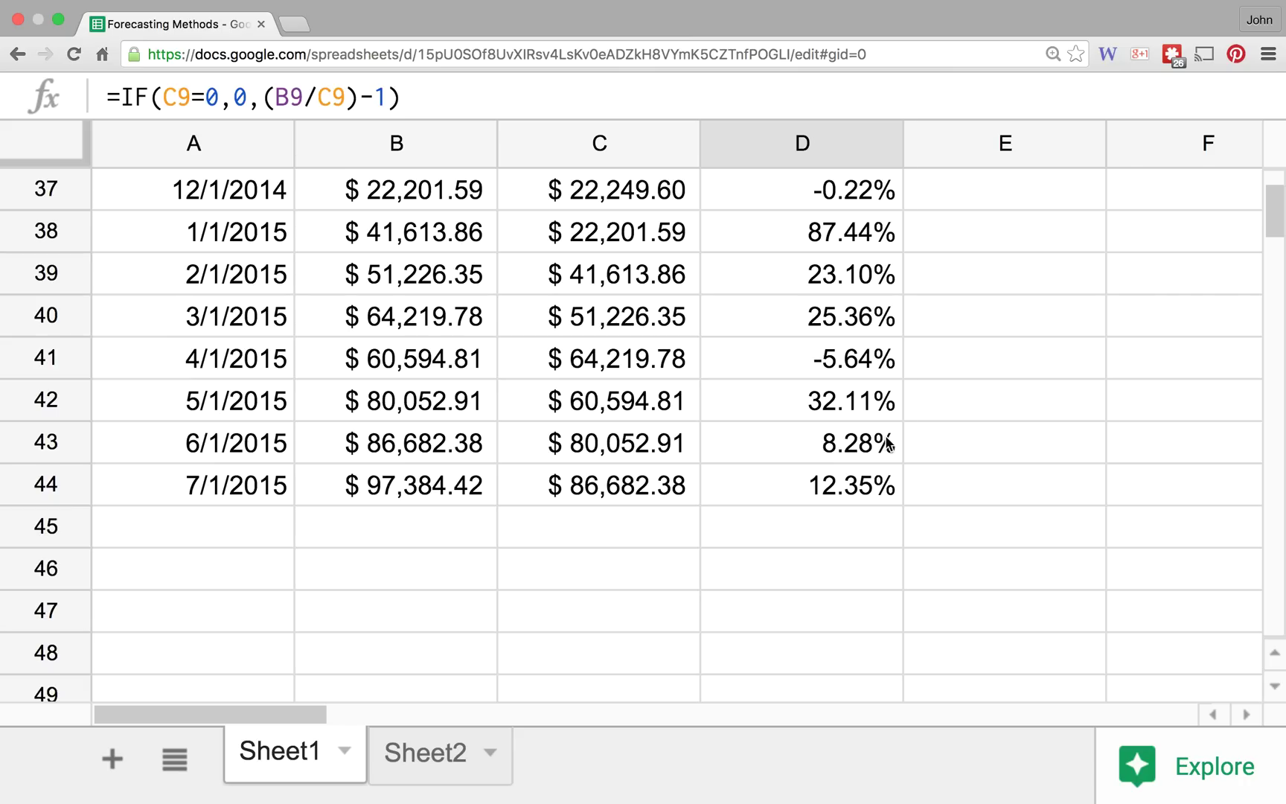
scroll(883, 400, up, 12)
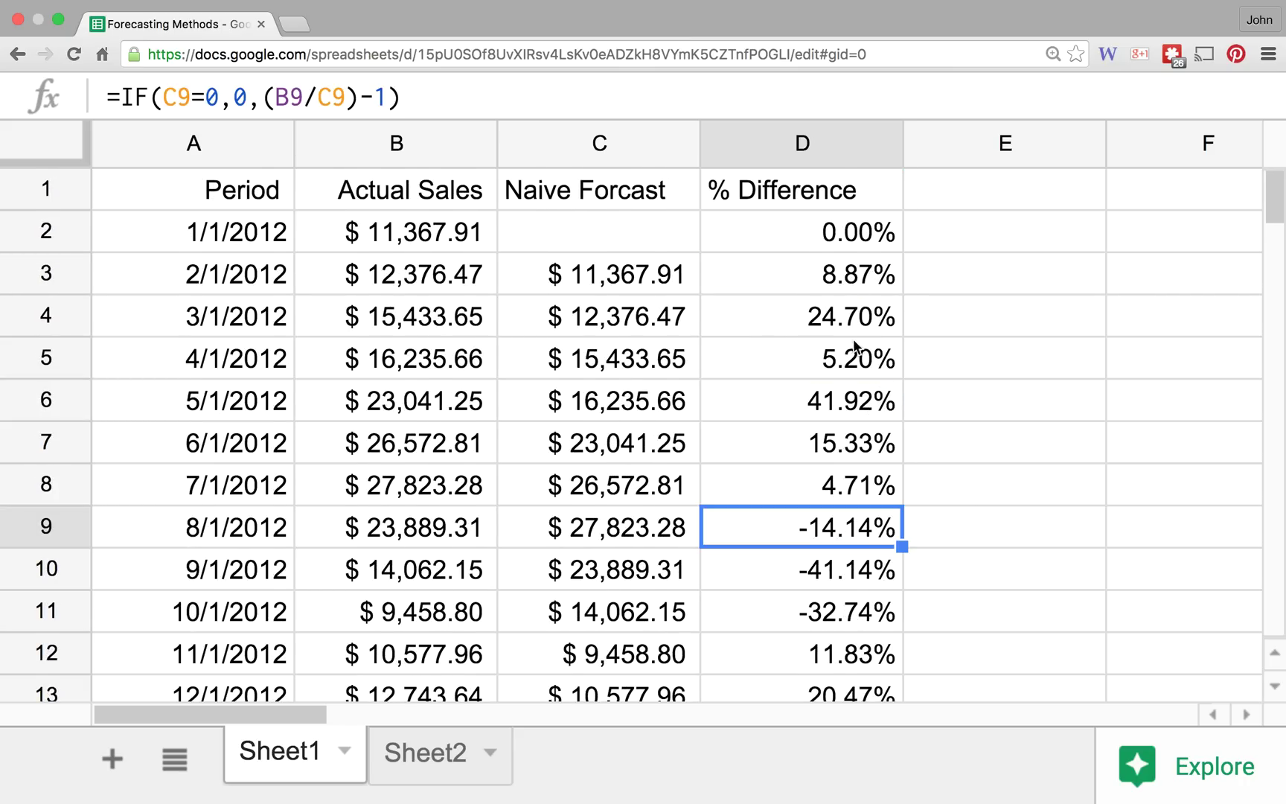
click(883, 372)
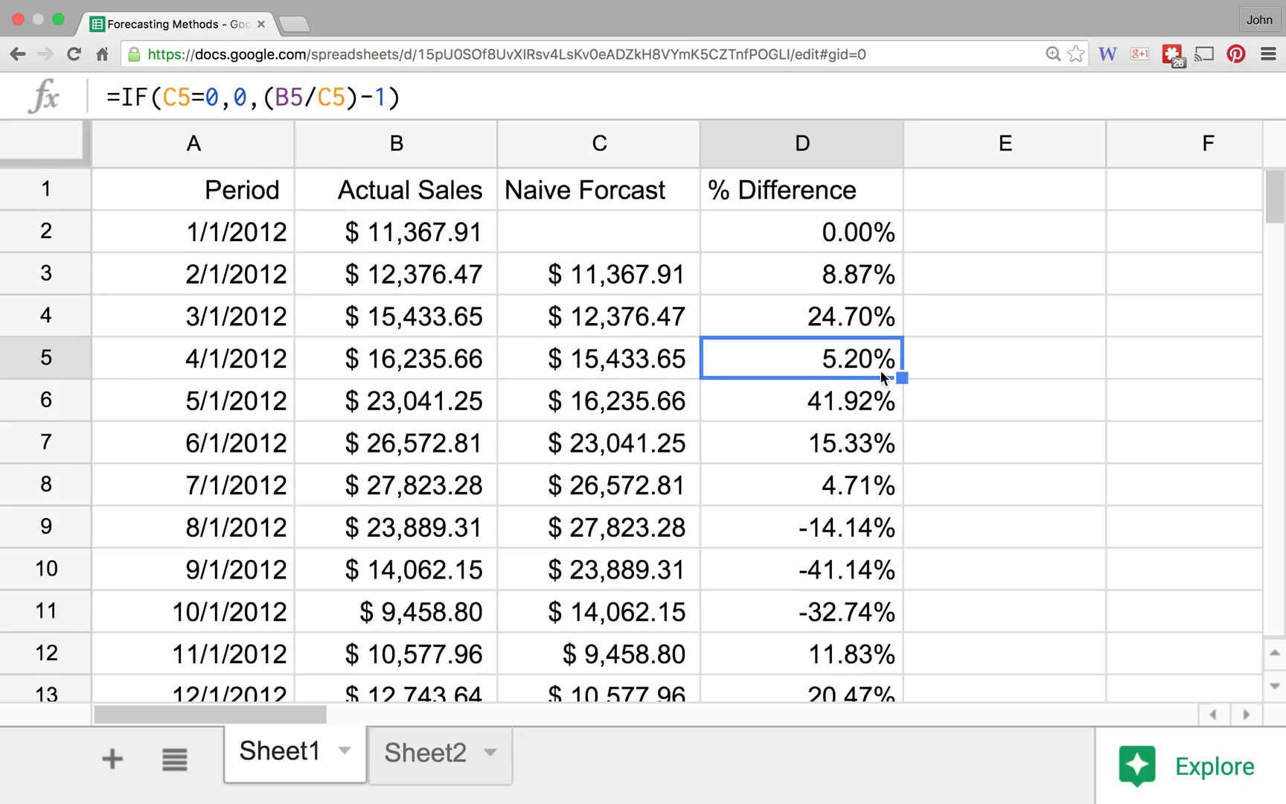
click(634, 362)
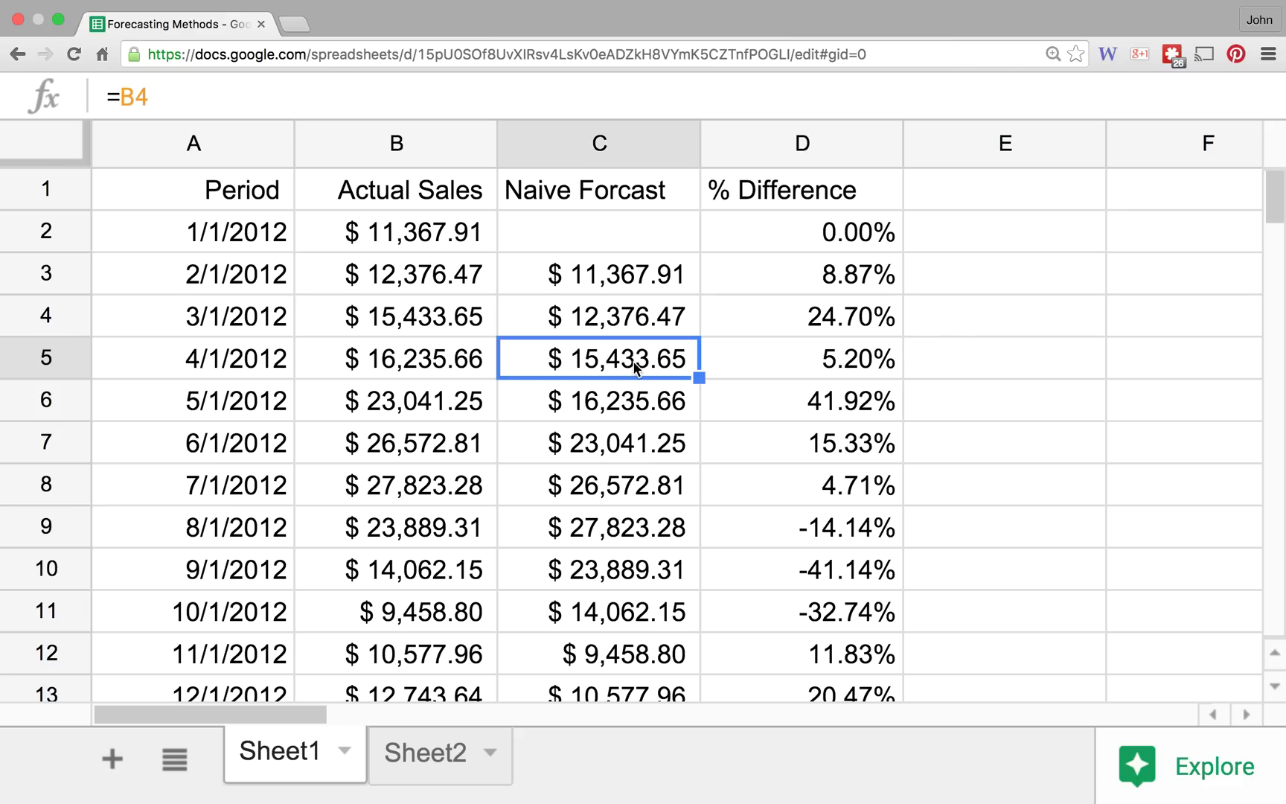
click(419, 364)
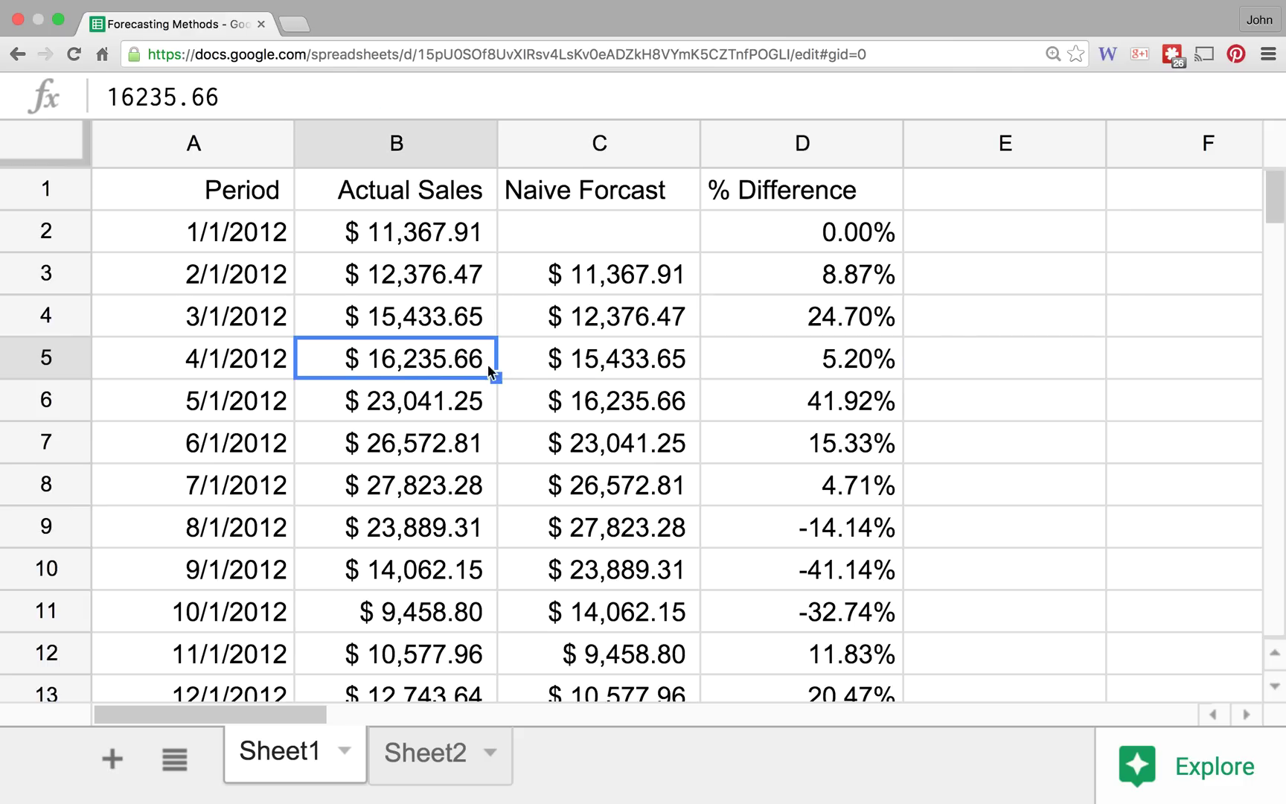
click(562, 365)
click(463, 363)
click(841, 408)
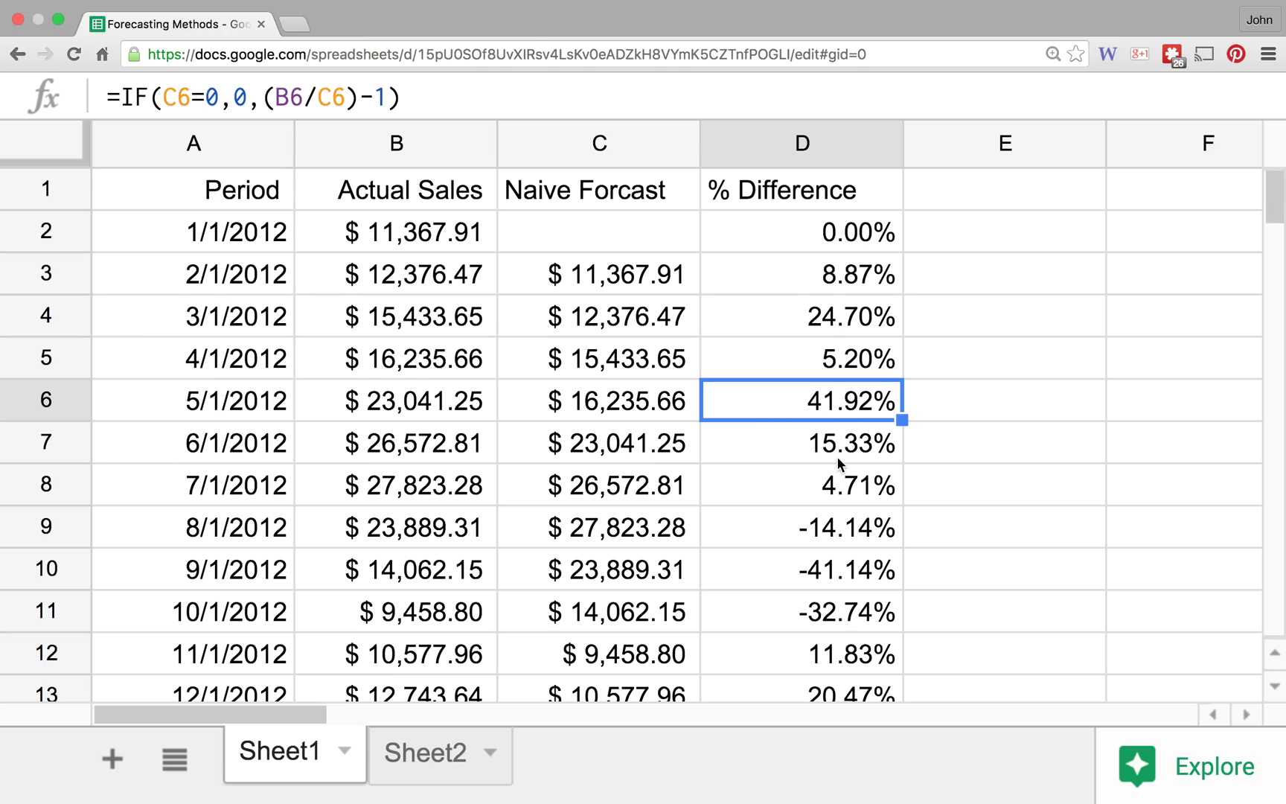
scroll(917, 320, down, 2)
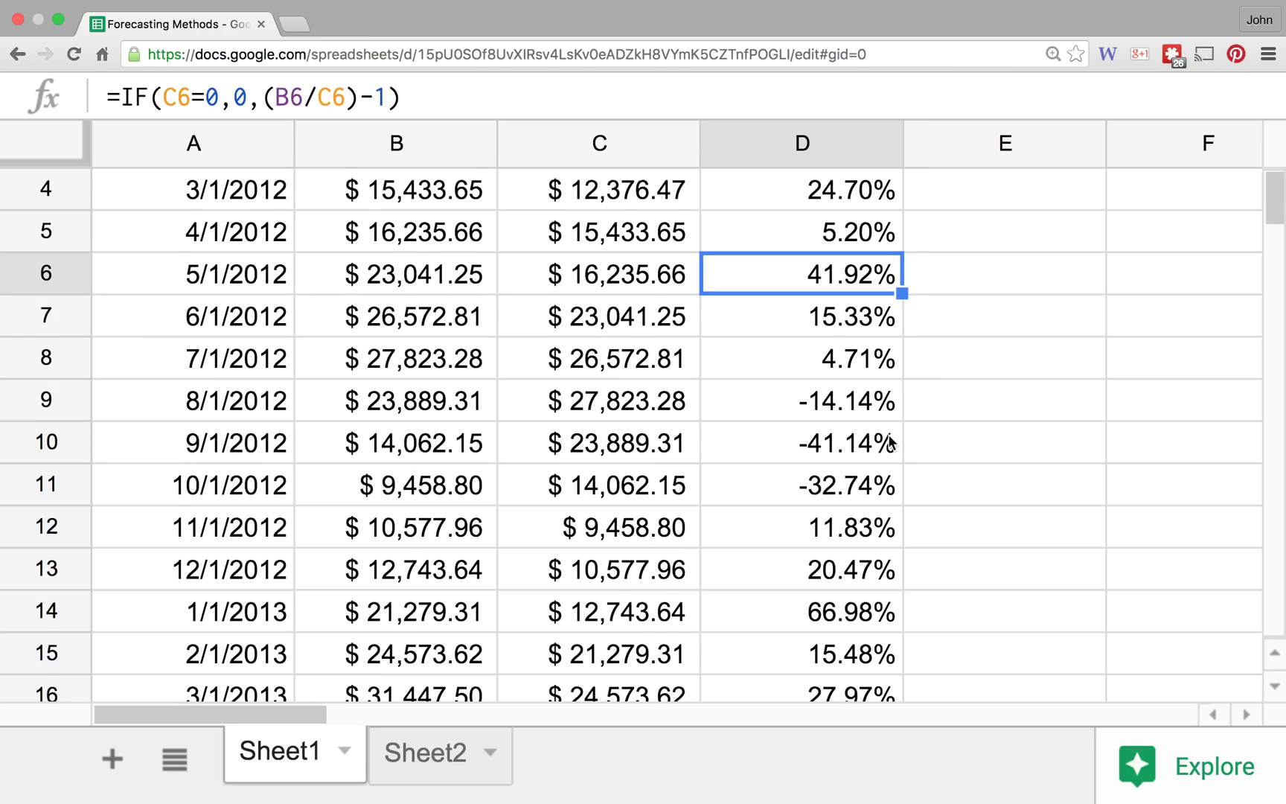
click(873, 454)
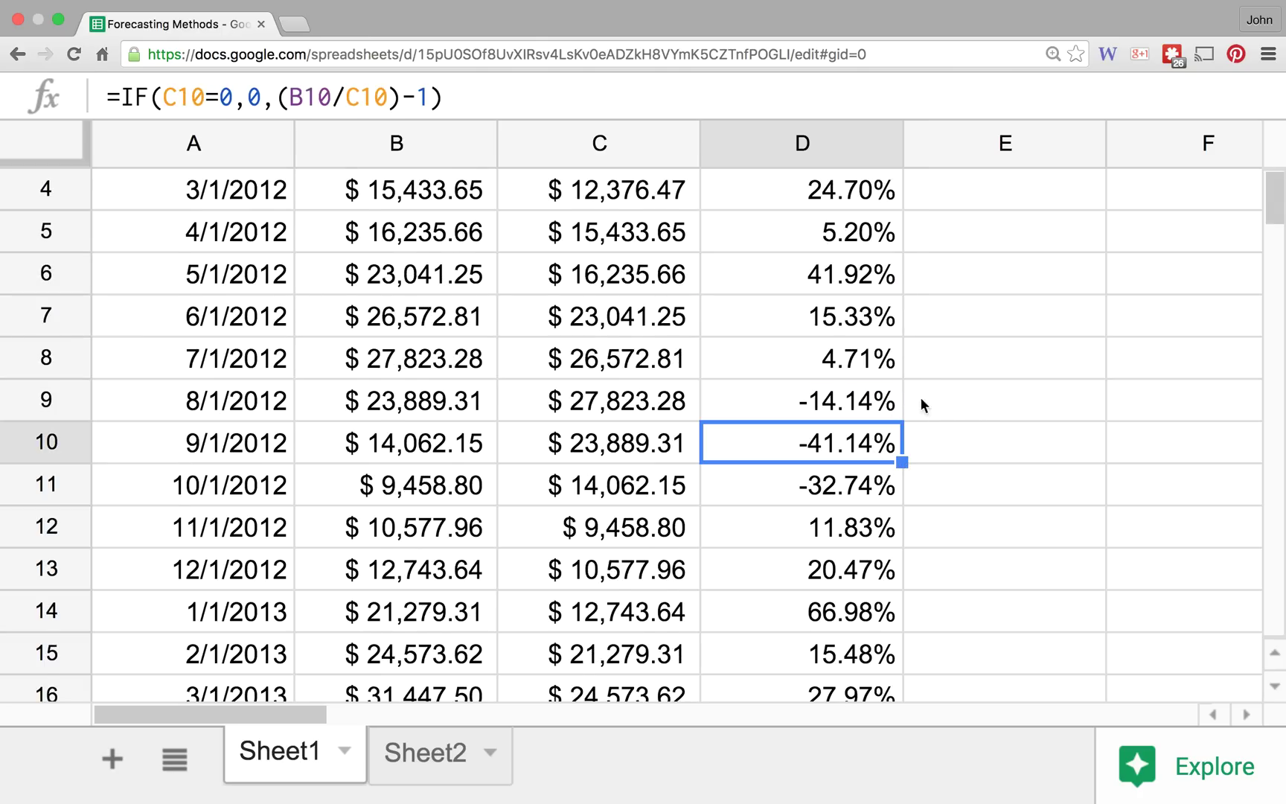
click(845, 281)
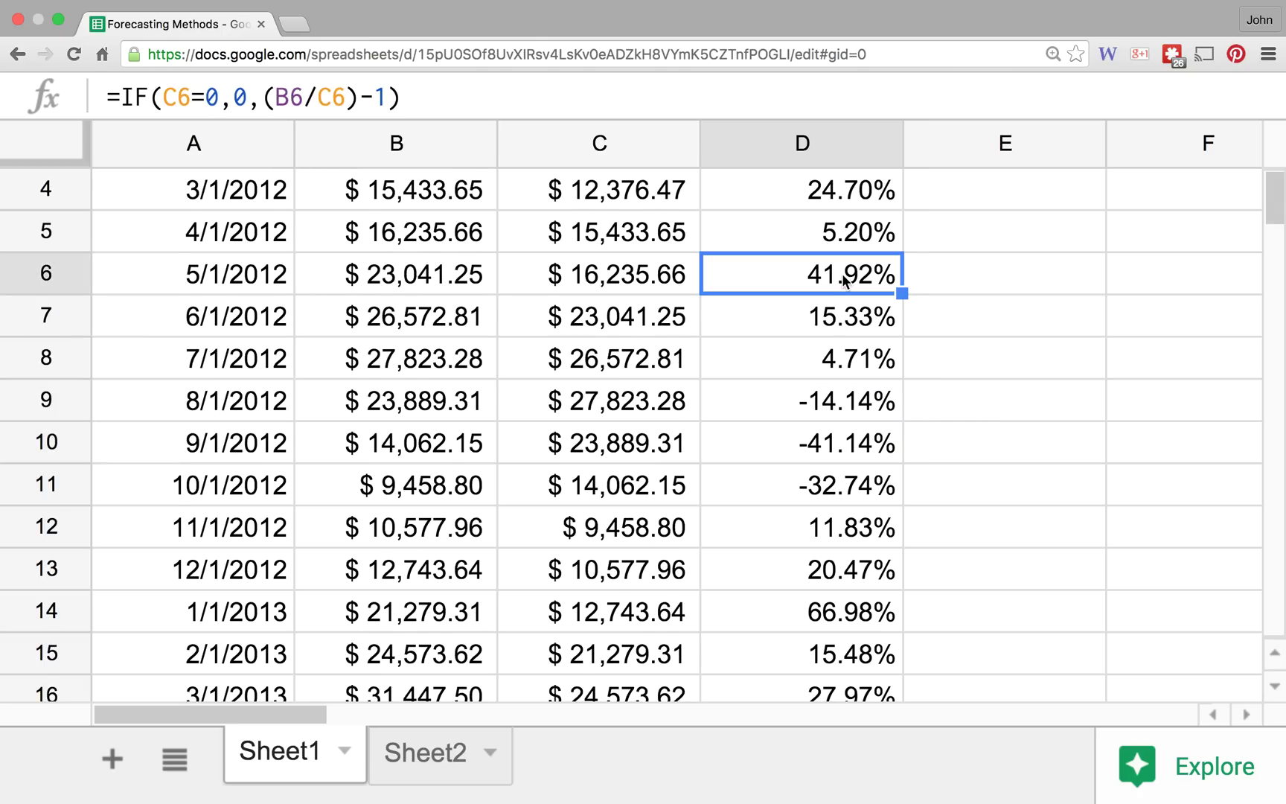
click(846, 447)
scroll(990, 434, down, 3)
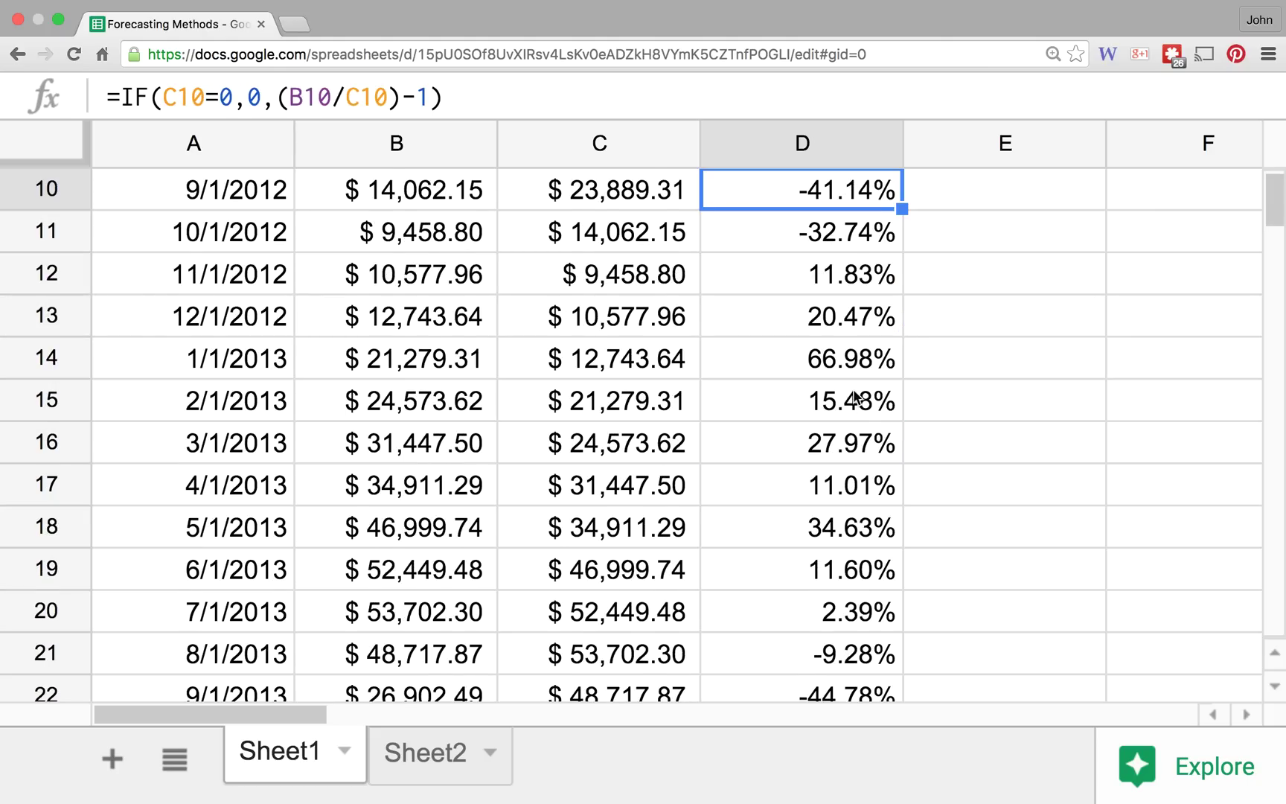
click(851, 363)
scroll(948, 468, down, 5)
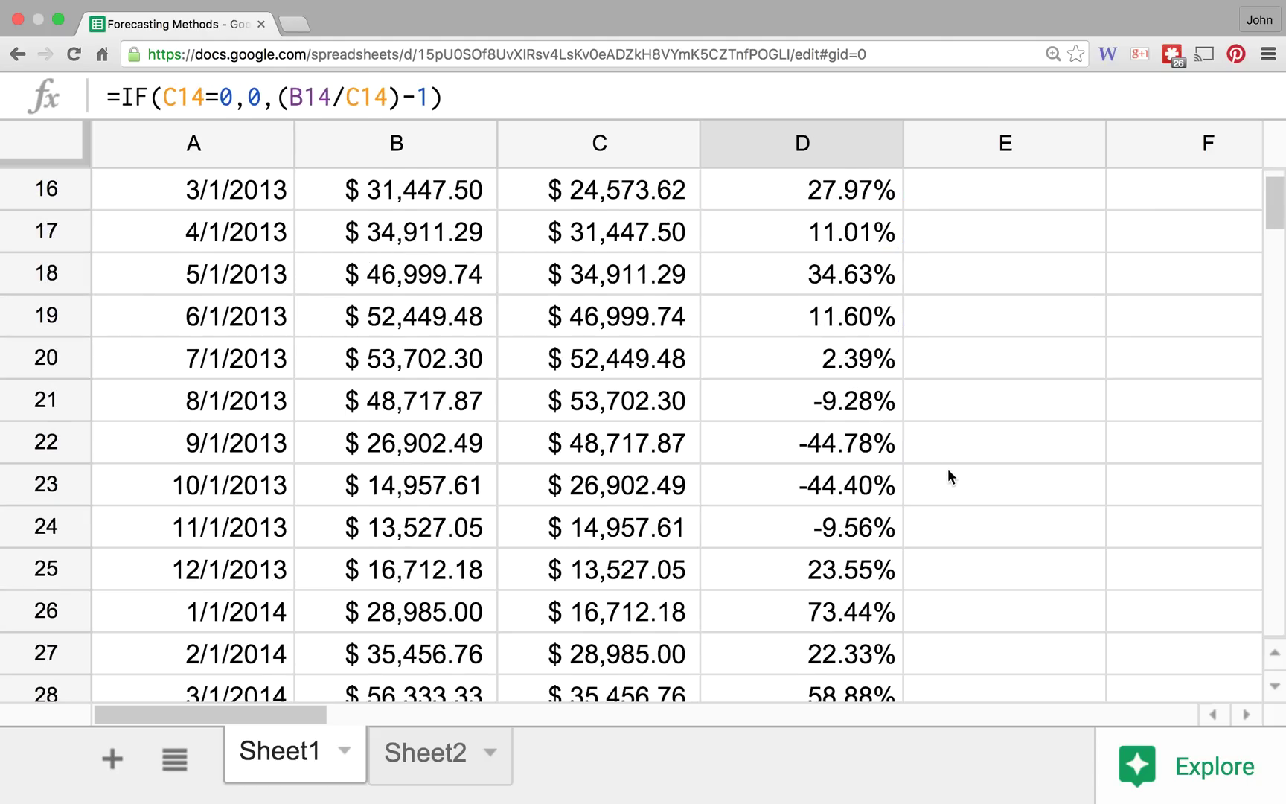
click(874, 487)
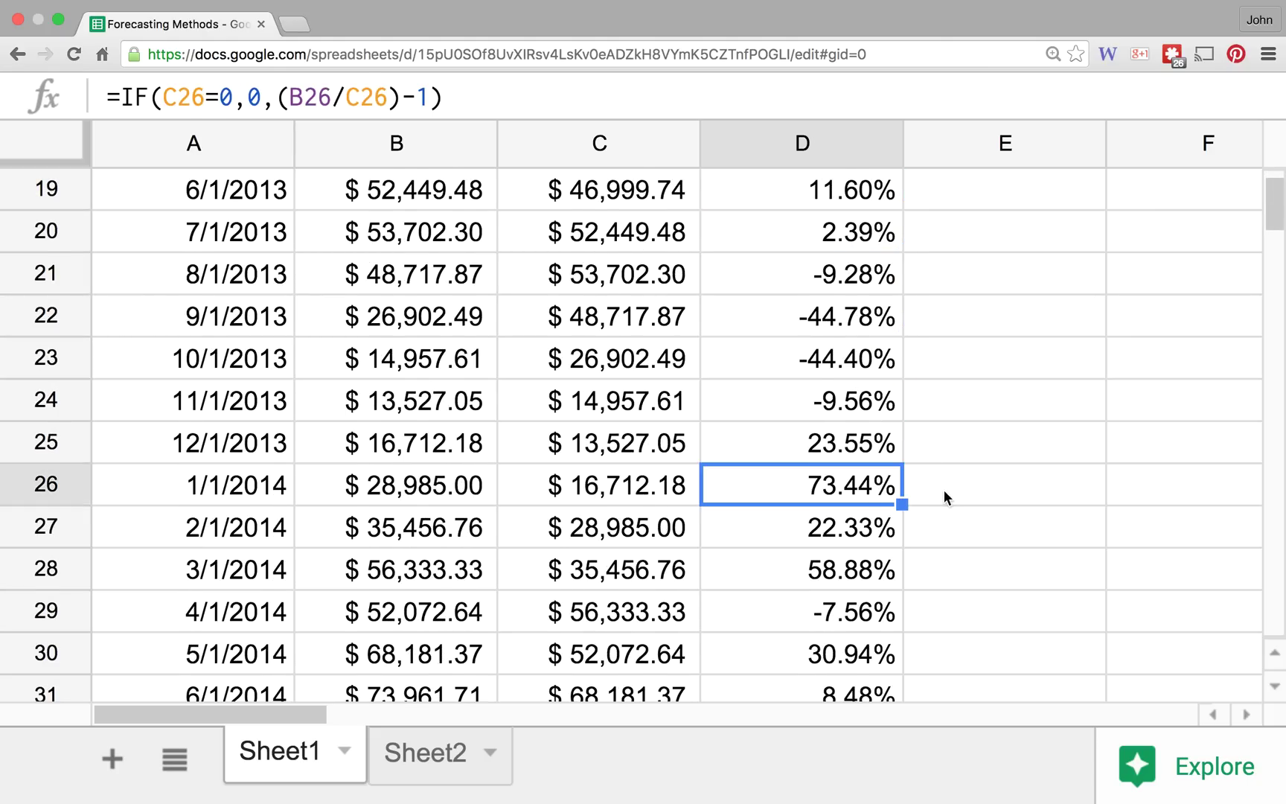
click(832, 570)
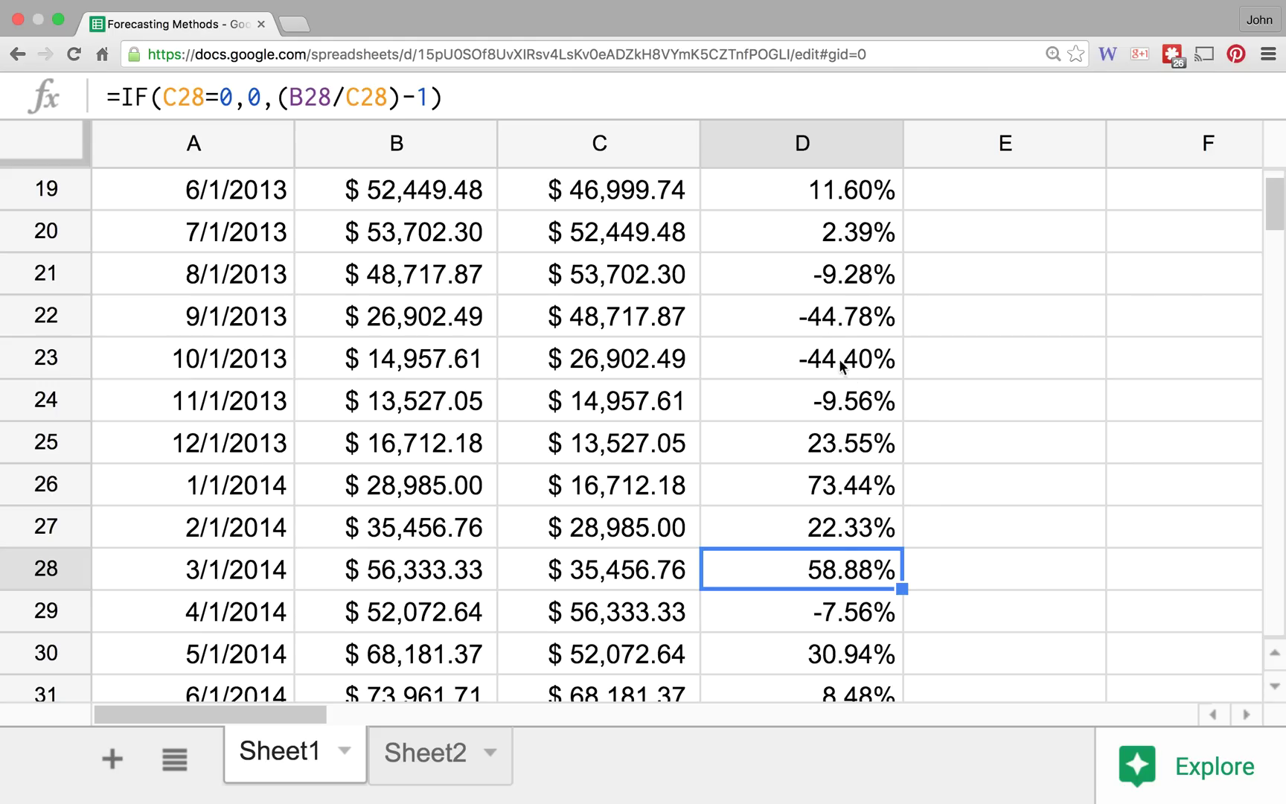
scroll(956, 396, down, 5)
scroll(954, 391, down, 2)
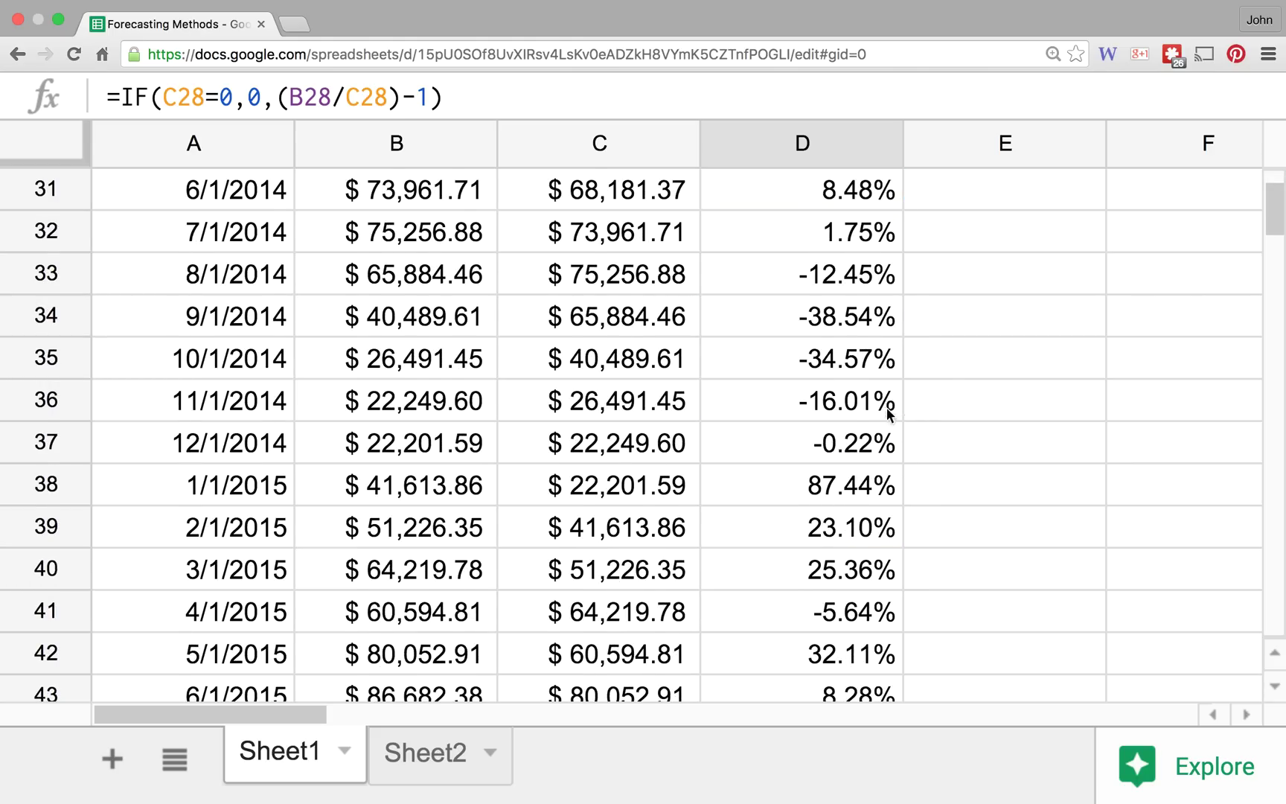
click(853, 490)
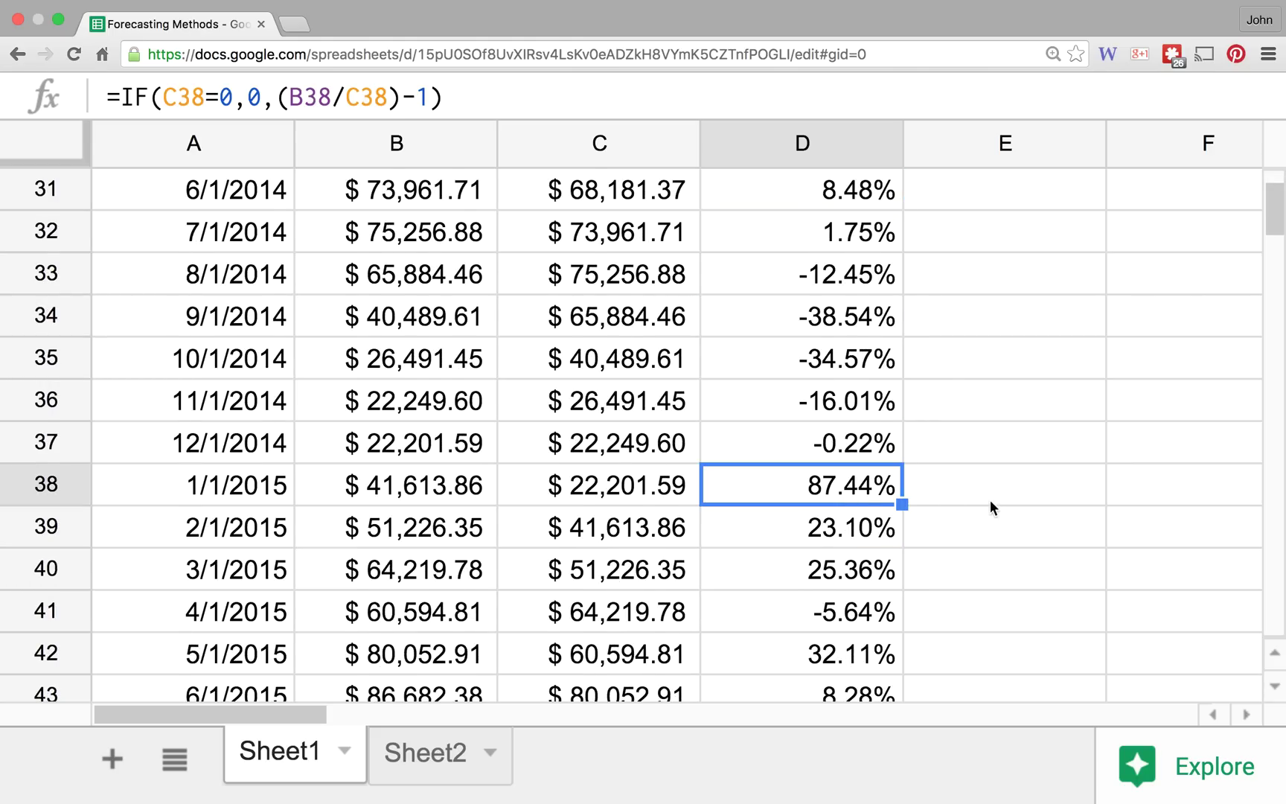
scroll(935, 489, down, 2)
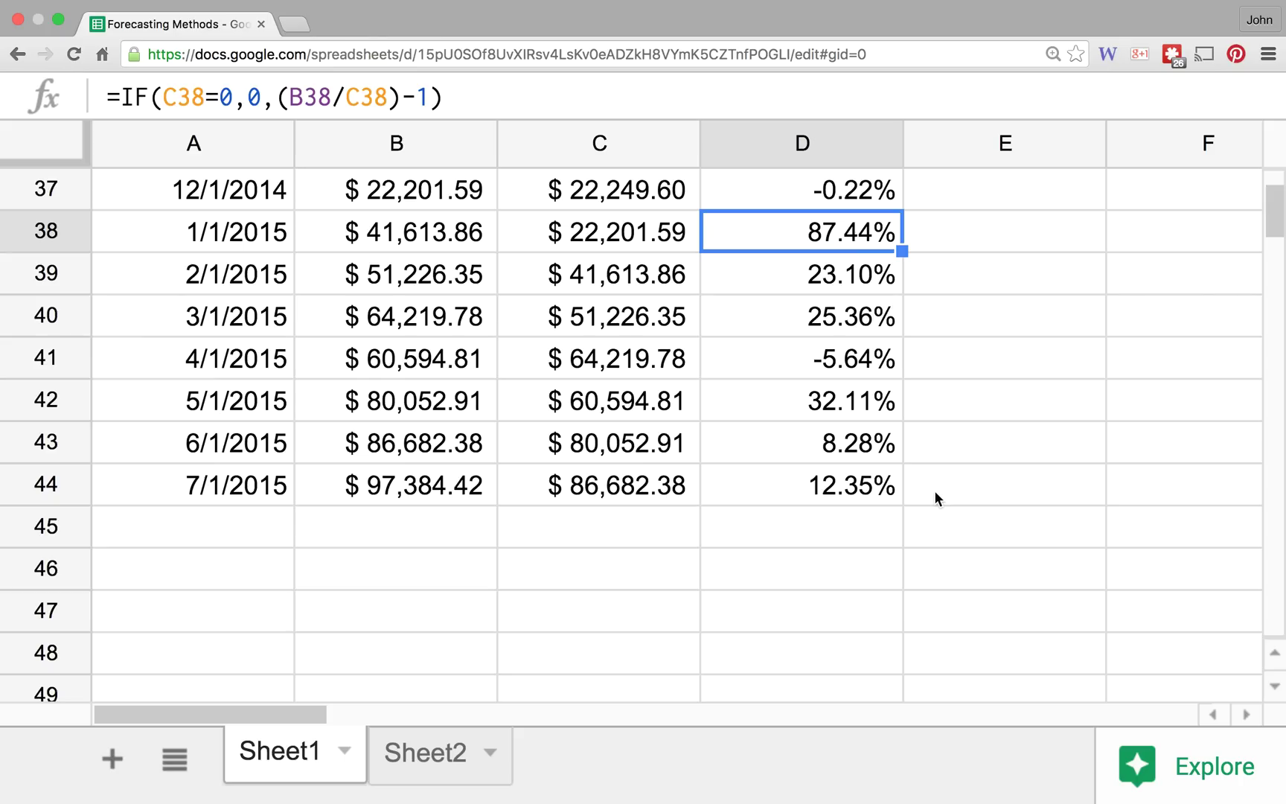
scroll(935, 491, up, 8)
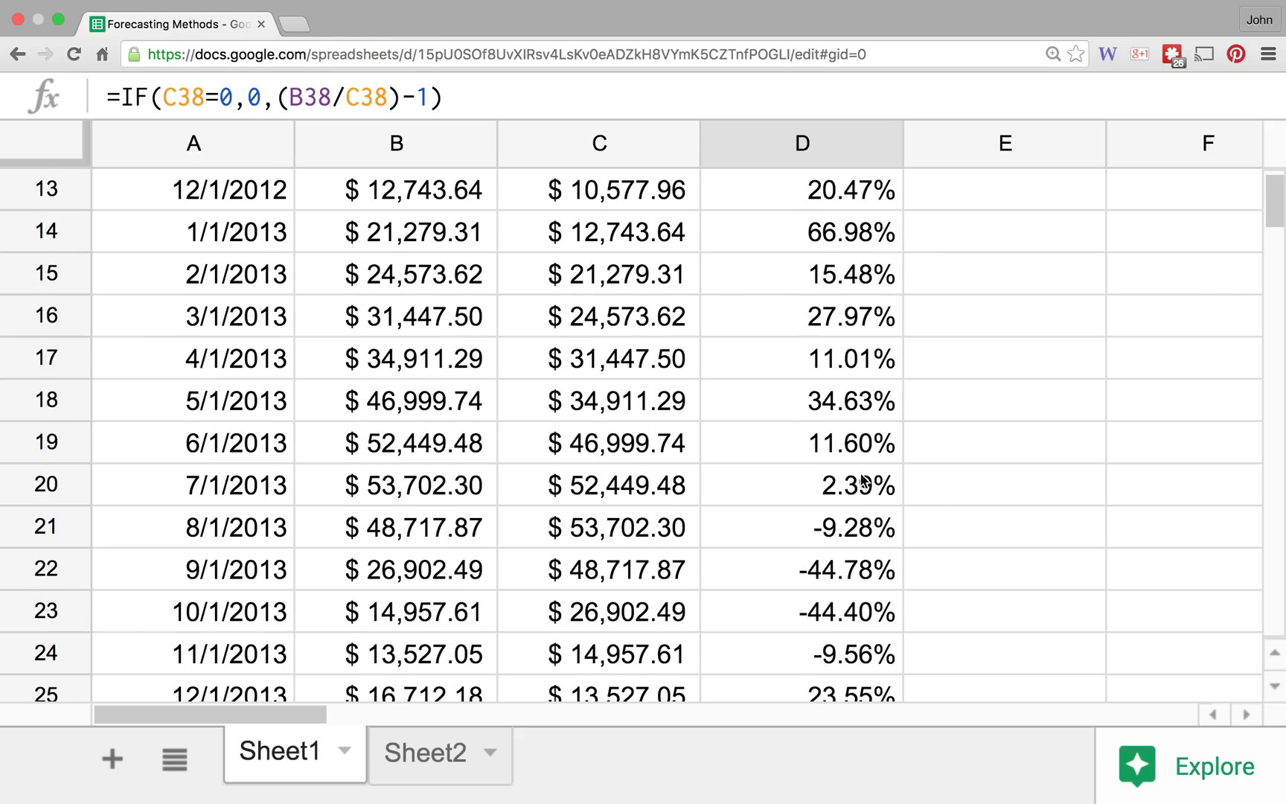
scroll(864, 482, up, 4)
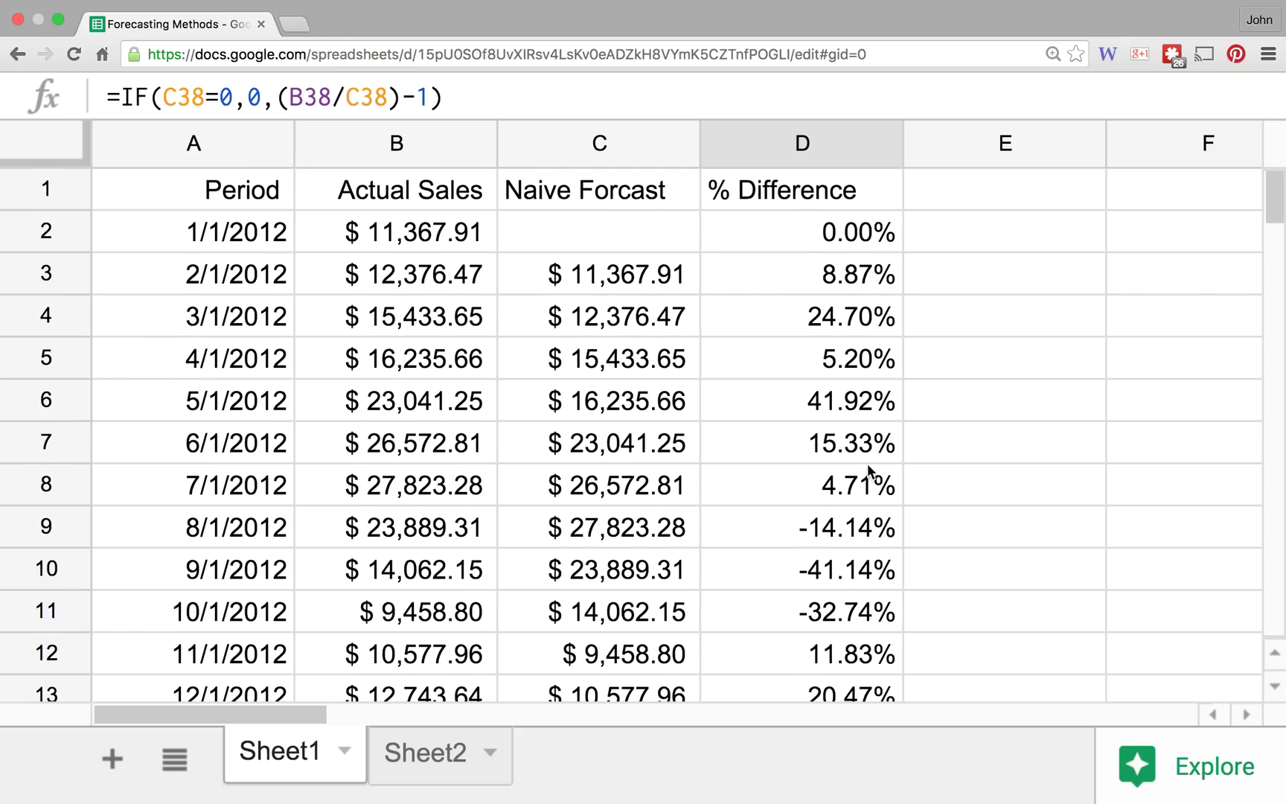